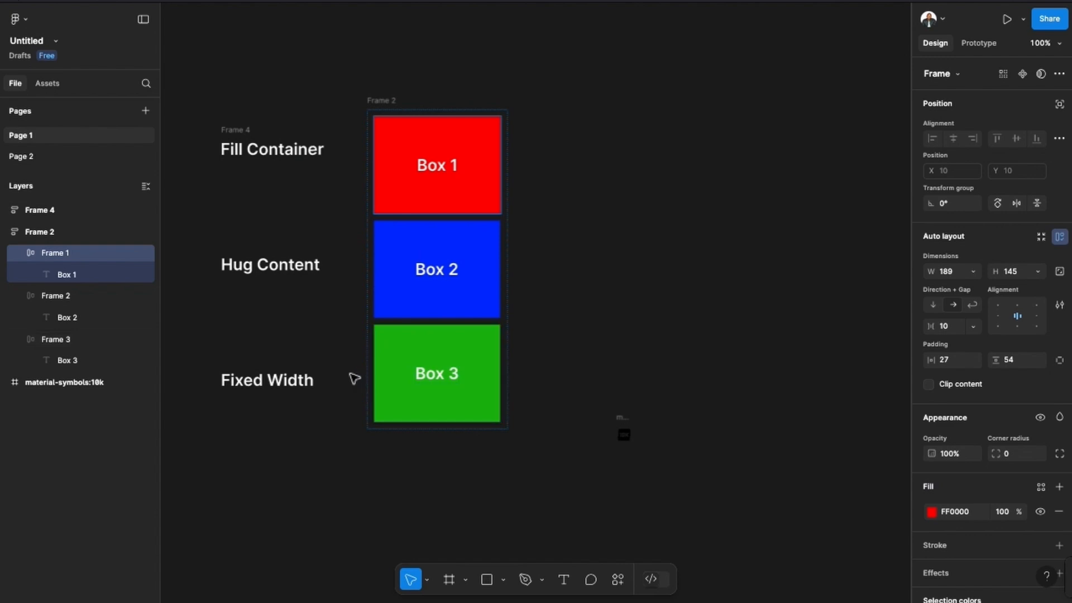
Set the width of the red Box 1 frame to Fill container.
{"action": "left_click", "coordinate": [390, 110]}
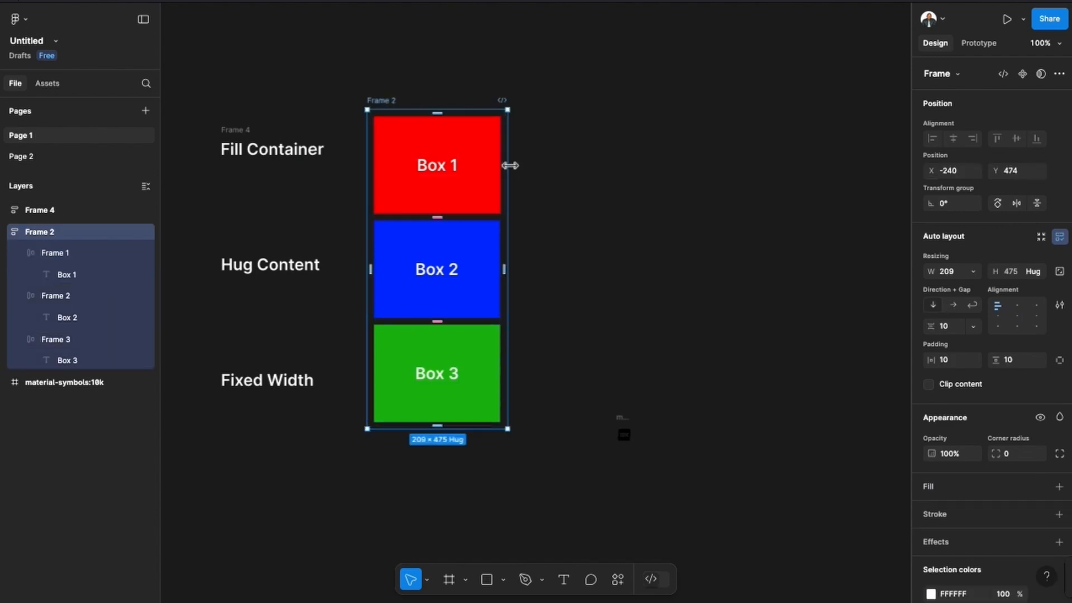
{"action": "left_click_drag", "start_coordinate": [512, 176], "coordinate": [468, 162]}
{"action": "left_click", "coordinate": [489, 150]}
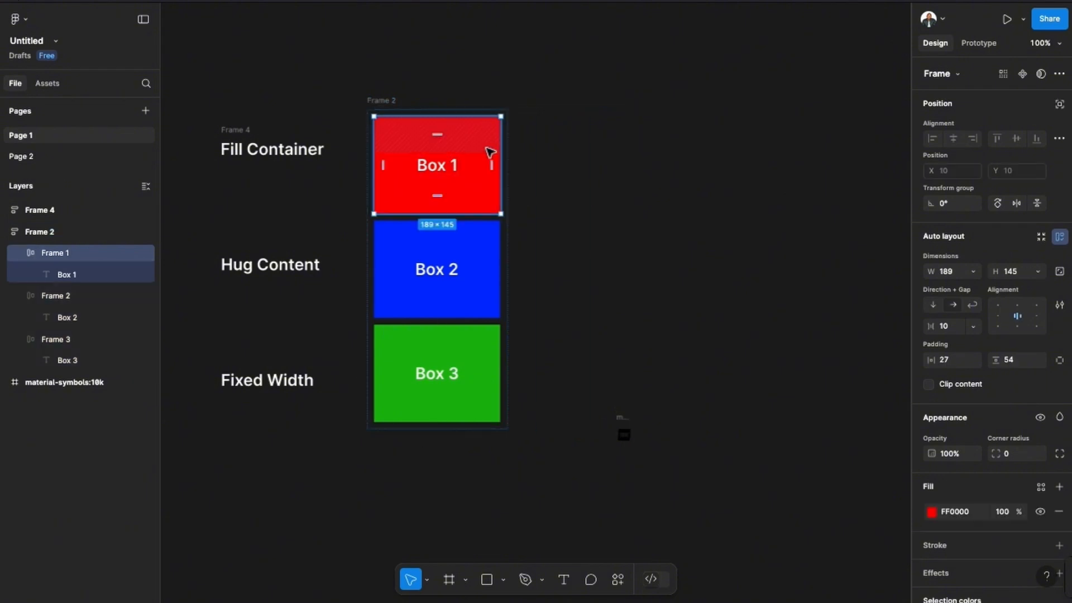
{"action": "left_click", "coordinate": [974, 272]}
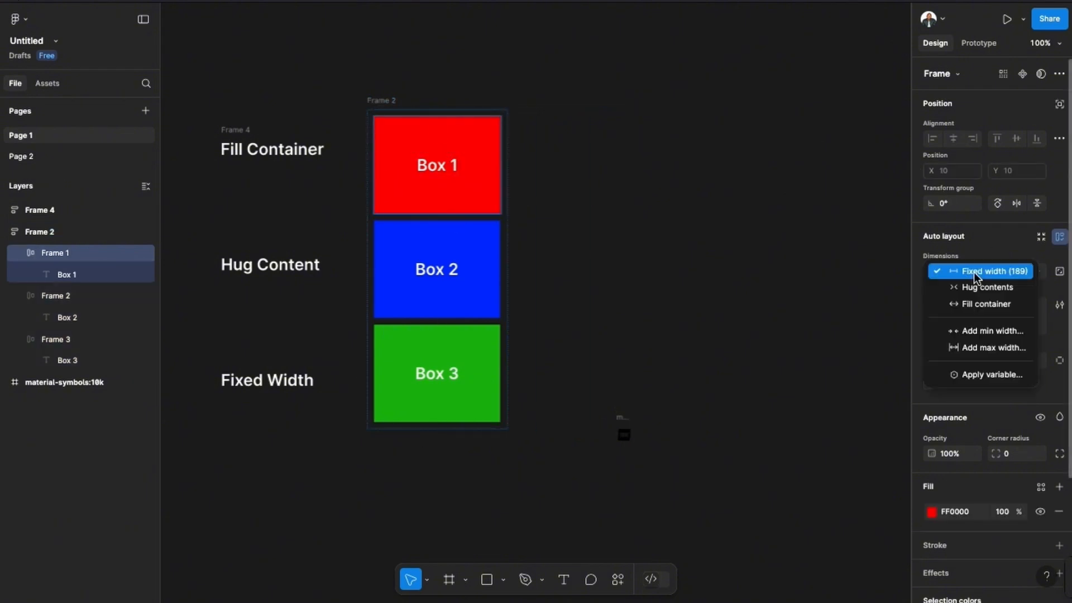
{"action": "left_click", "coordinate": [983, 302]}
Widen the outer frame around the three boxes to about 314.
{"action": "left_click", "coordinate": [504, 198]}
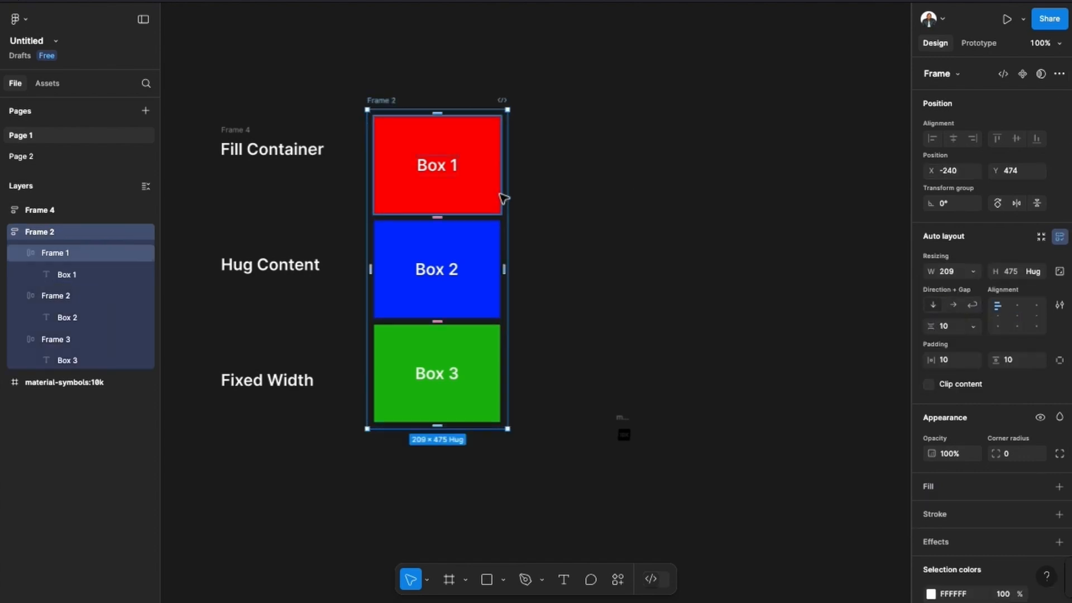
{"action": "left_click_drag", "start_coordinate": [527, 198], "coordinate": [578, 241]}
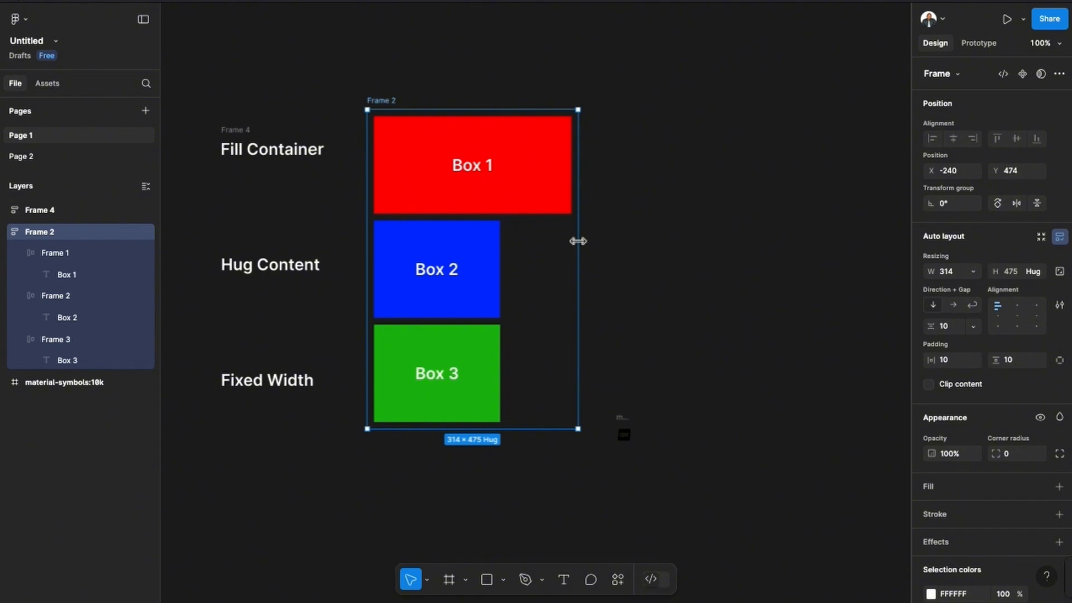
{"action": "left_click_drag", "start_coordinate": [577, 241], "coordinate": [578, 240]}
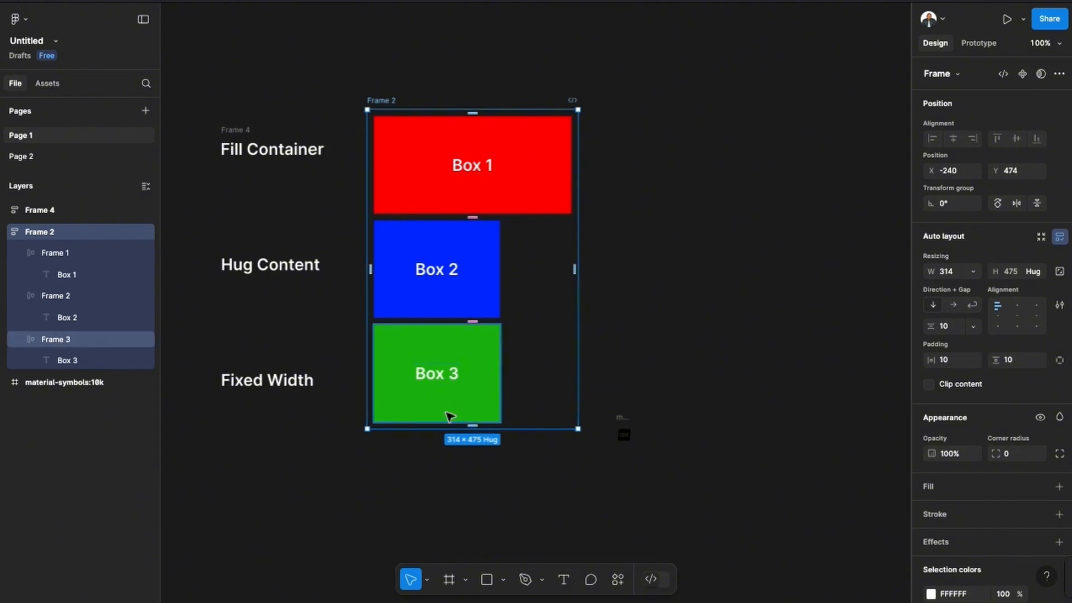
{"action": "mouse_move", "coordinate": [445, 429]}
{"action": "left_mouse_down"}
{"action": "mouse_move", "coordinate": [430, 508]}
{"action": "mouse_move", "coordinate": [430, 390]}
{"action": "mouse_move", "coordinate": [433, 429]}
{"action": "left_mouse_up"}
Set the red Box 1 frame's height to Fill container and stretch the outer frame to about 490 high.
{"action": "left_click", "coordinate": [509, 199]}
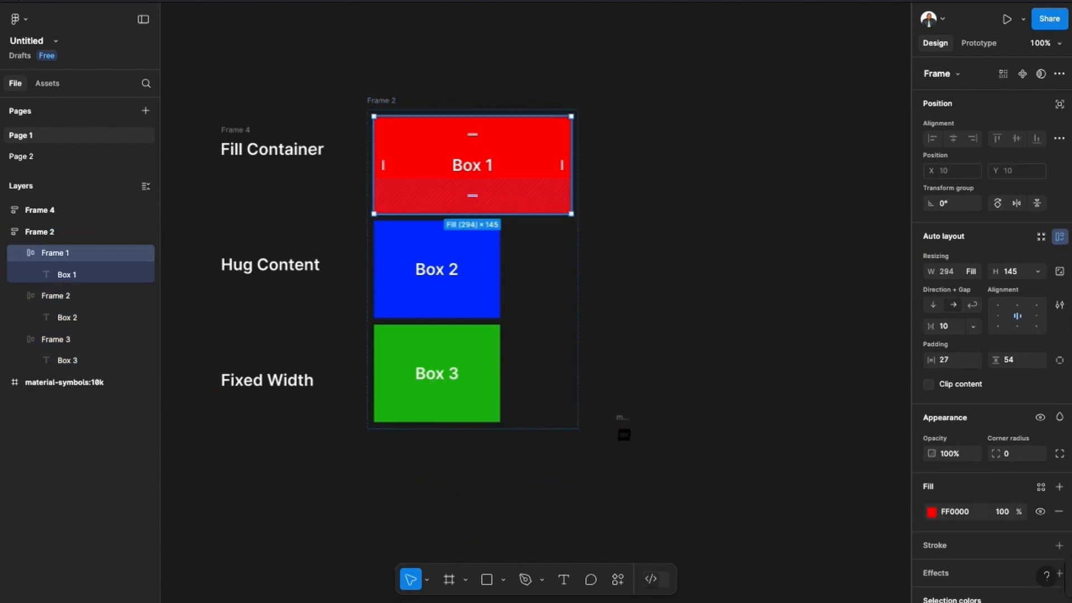
{"action": "left_click", "coordinate": [1037, 272]}
{"action": "left_click", "coordinate": [971, 305]}
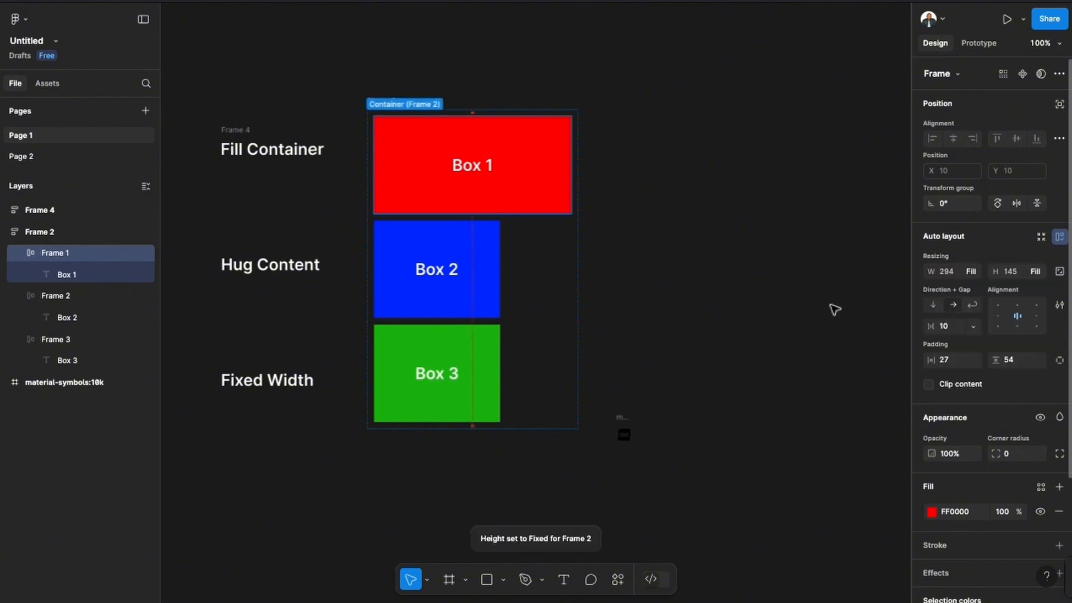
{"action": "left_click", "coordinate": [433, 434]}
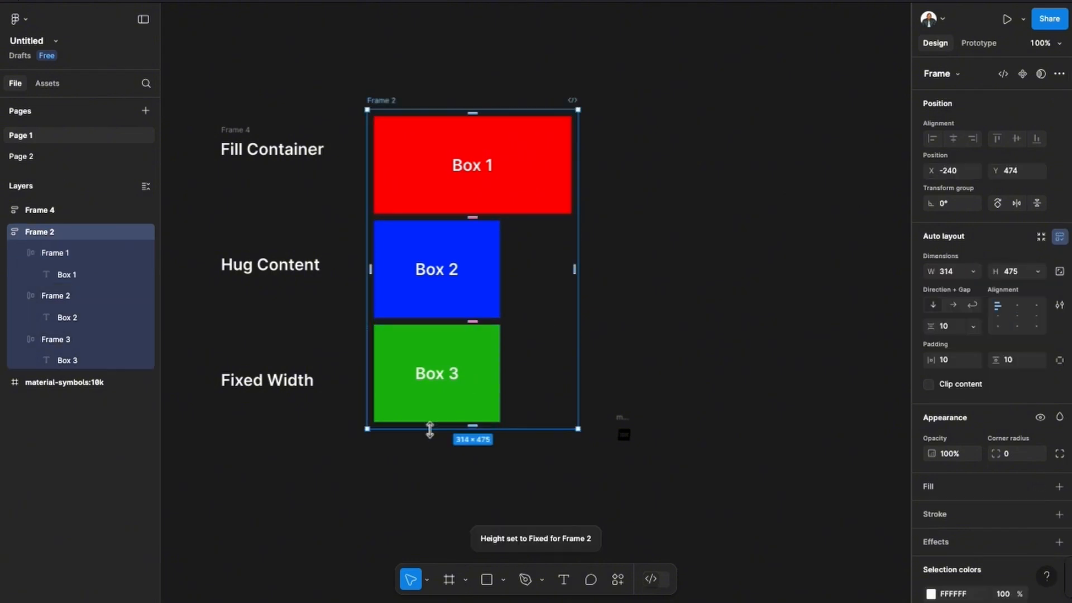
{"action": "mouse_move", "coordinate": [428, 431]}
{"action": "left_mouse_down"}
{"action": "mouse_move", "coordinate": [427, 540]}
{"action": "mouse_move", "coordinate": [438, 282]}
{"action": "mouse_move", "coordinate": [440, 483]}
{"action": "mouse_move", "coordinate": [442, 440]}
{"action": "left_mouse_up"}
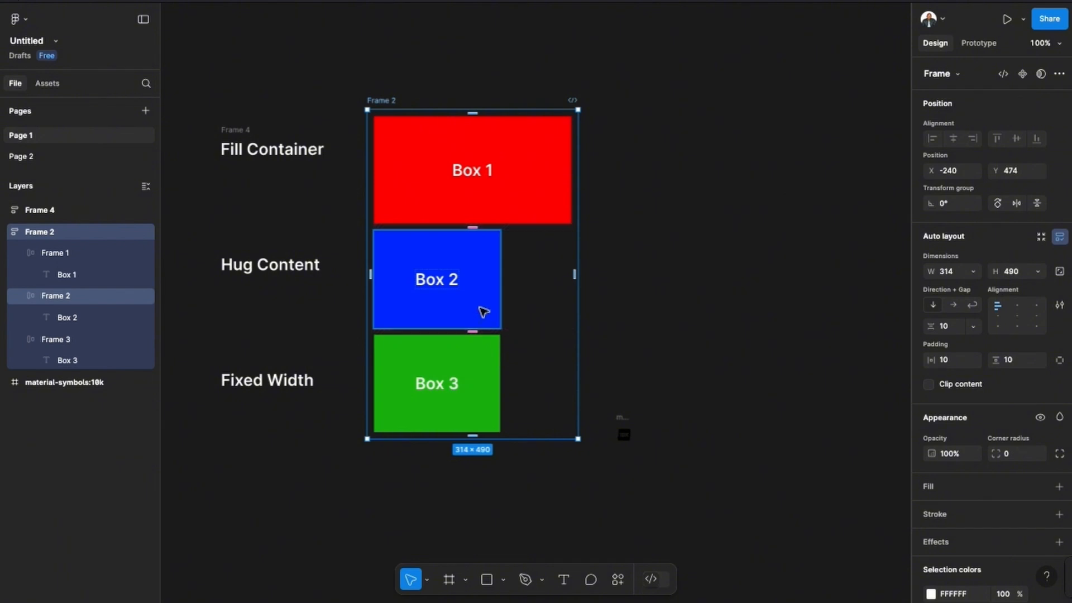
Set the width of the blue Box 2 frame to Hug contents.
{"action": "left_click", "coordinate": [484, 311]}
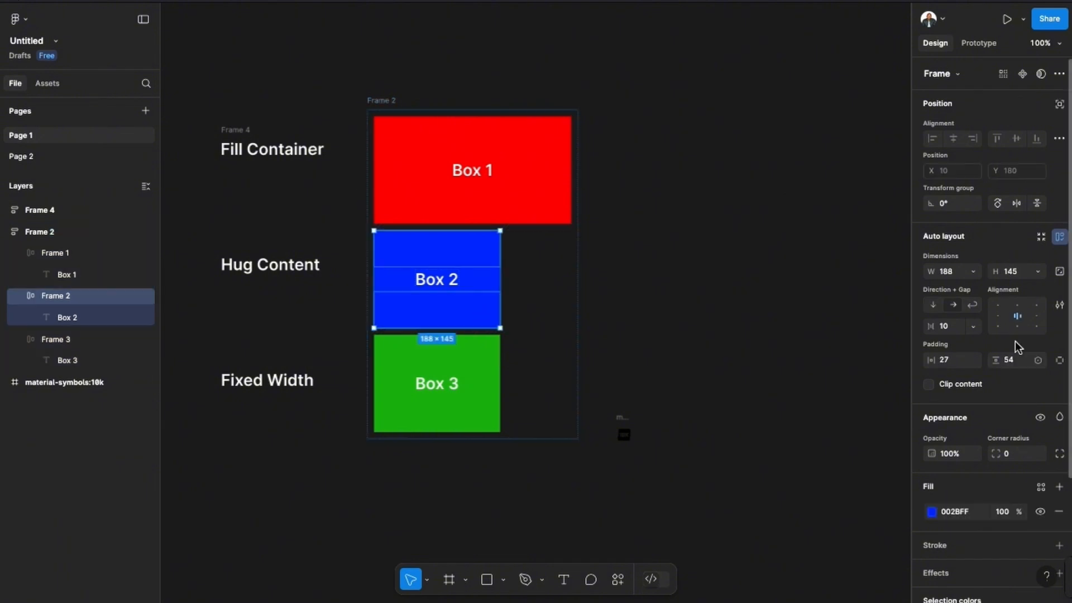
{"action": "left_click", "coordinate": [976, 274]}
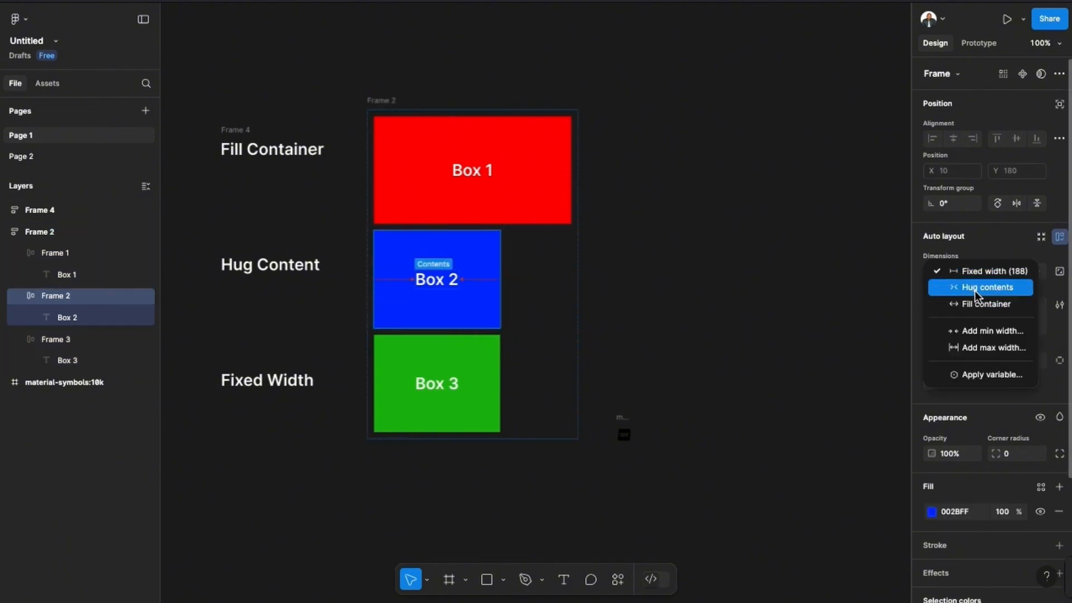
{"action": "left_click", "coordinate": [975, 289]}
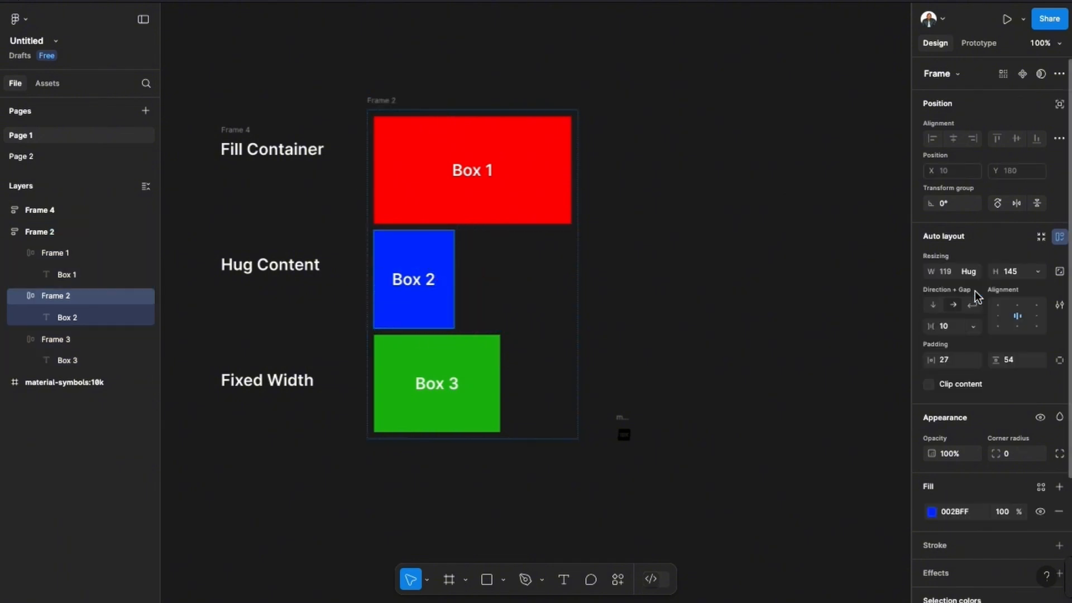
Append "adding text" to the Box 2 label inside the blue frame.
{"action": "left_click", "coordinate": [431, 285]}
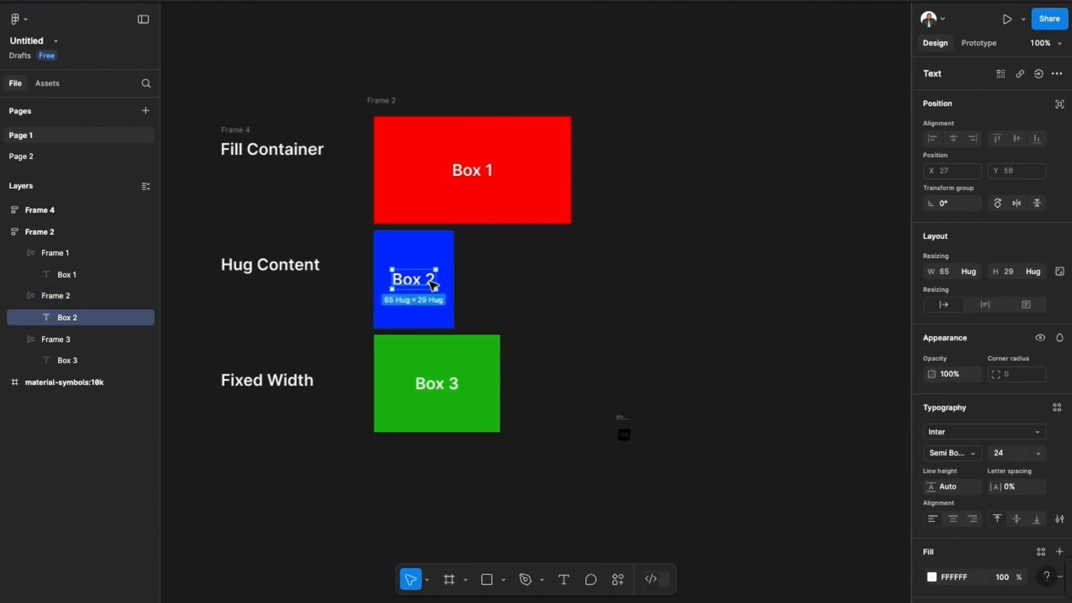
{"action": "double_click", "coordinate": [430, 282]}
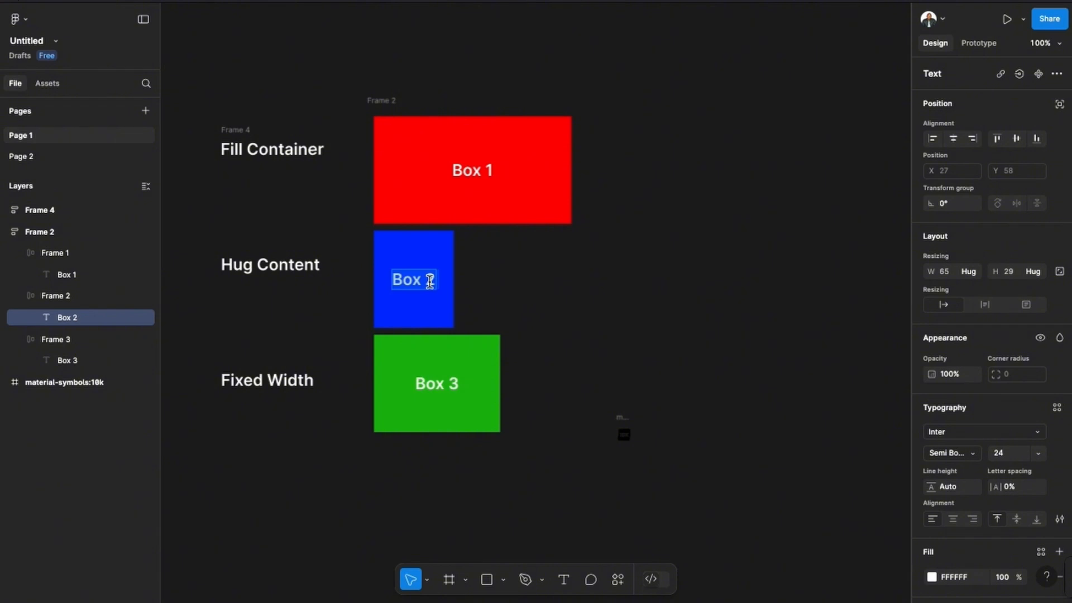
{"action": "key", "text": "Right"}
{"action": "type", "text": "a"}
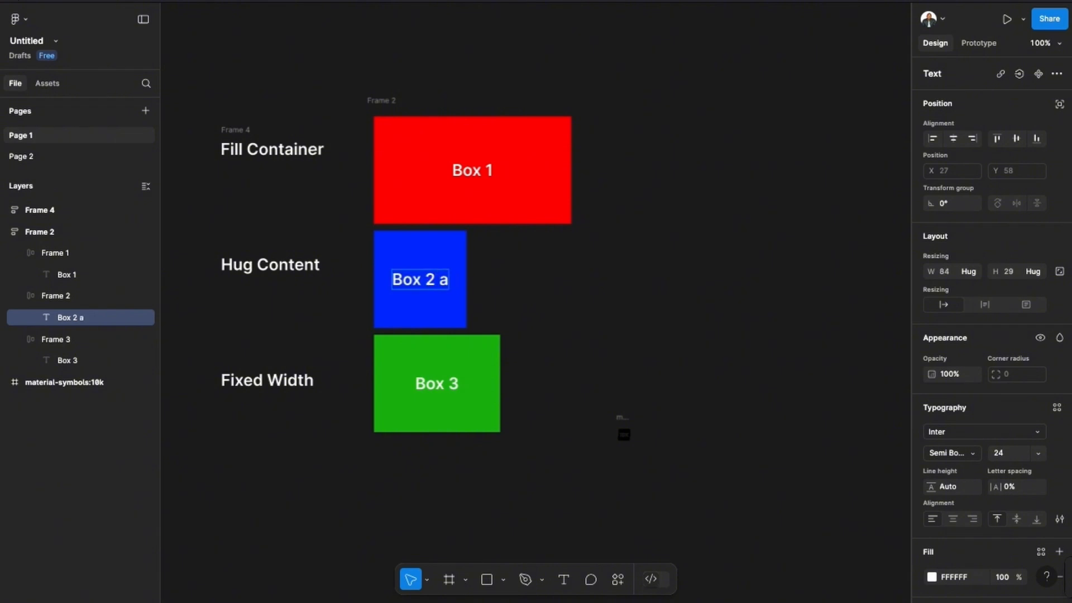
{"action": "type", "text": "dding te"}
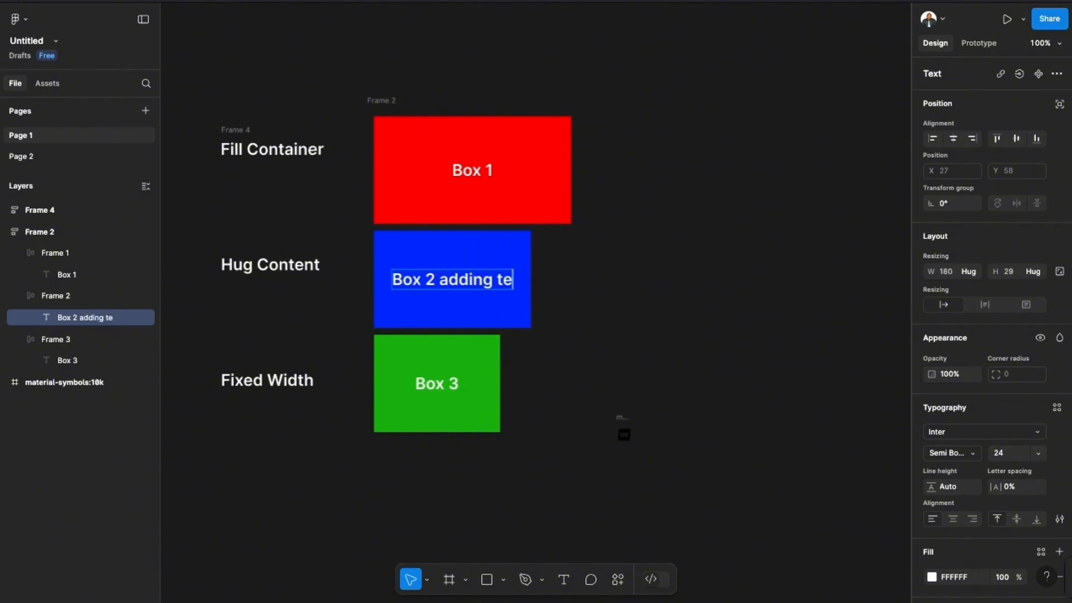
{"action": "type", "text": "xt"}
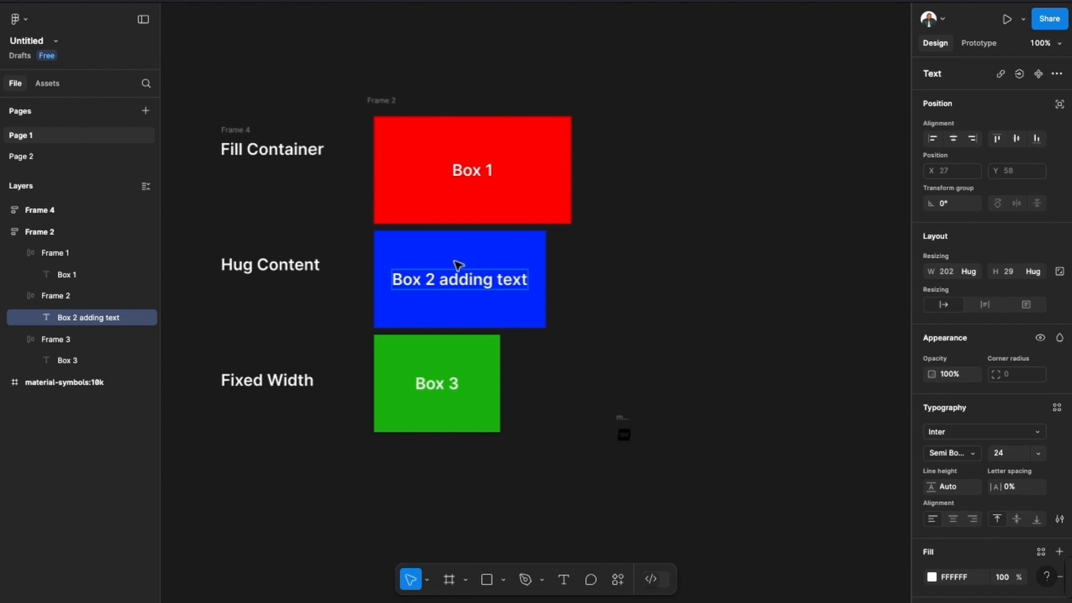
Remove the added words from the blue frame's label, leaving only "Box 2".
{"action": "key", "text": "BackSpace"}
{"action": "key", "text": "BackSpace"}
{"action": "key", "text": "BackSpace"}
{"action": "key", "text": "BackSpace"}
{"action": "key", "text": "BackSpace"}
{"action": "key", "text": "BackSpace"}
{"action": "key", "text": "BackSpace"}
{"action": "key", "text": "BackSpace"}
{"action": "key", "text": "BackSpace"}
{"action": "key", "text": "BackSpace"}
{"action": "key", "text": "BackSpace"}
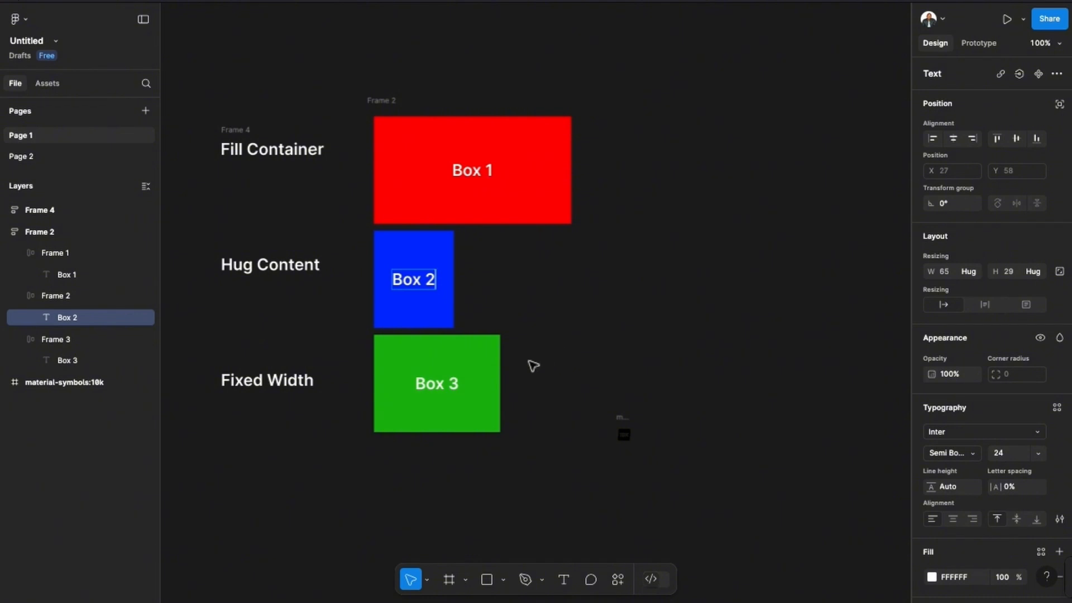
Resize the outer frame to about 316 wide to test the green Box 3 frame's fixed width.
{"action": "left_click", "coordinate": [483, 346]}
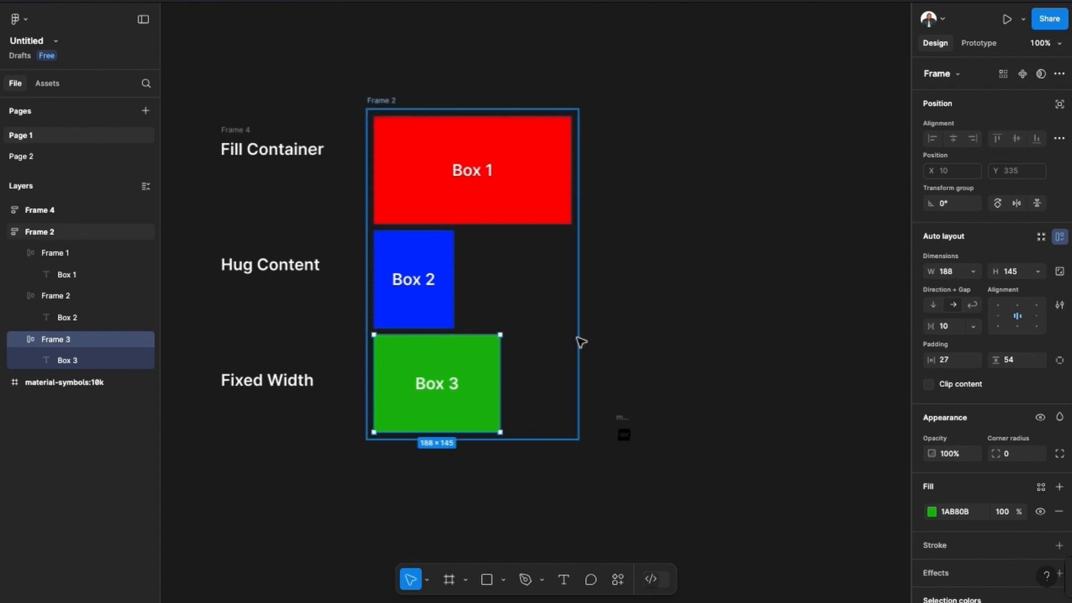
{"action": "left_click_drag", "start_coordinate": [577, 339], "coordinate": [652, 336]}
Append "adding text" to the Box 3 label inside the green frame.
{"action": "left_click", "coordinate": [444, 386]}
{"action": "double_click", "coordinate": [445, 386]}
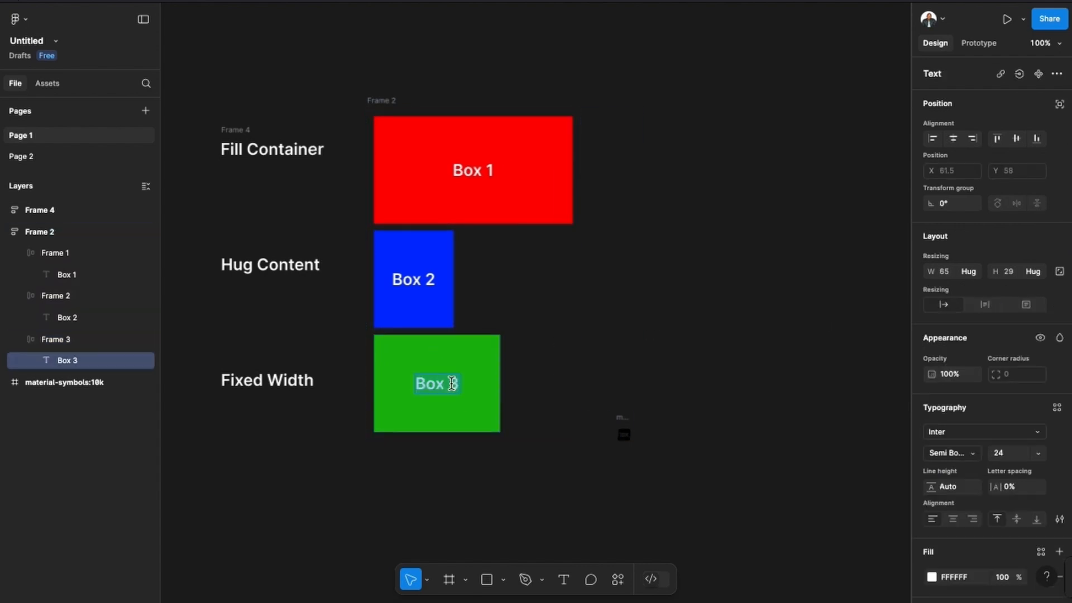
{"action": "key", "text": "Right"}
{"action": "type", "text": "adding te"}
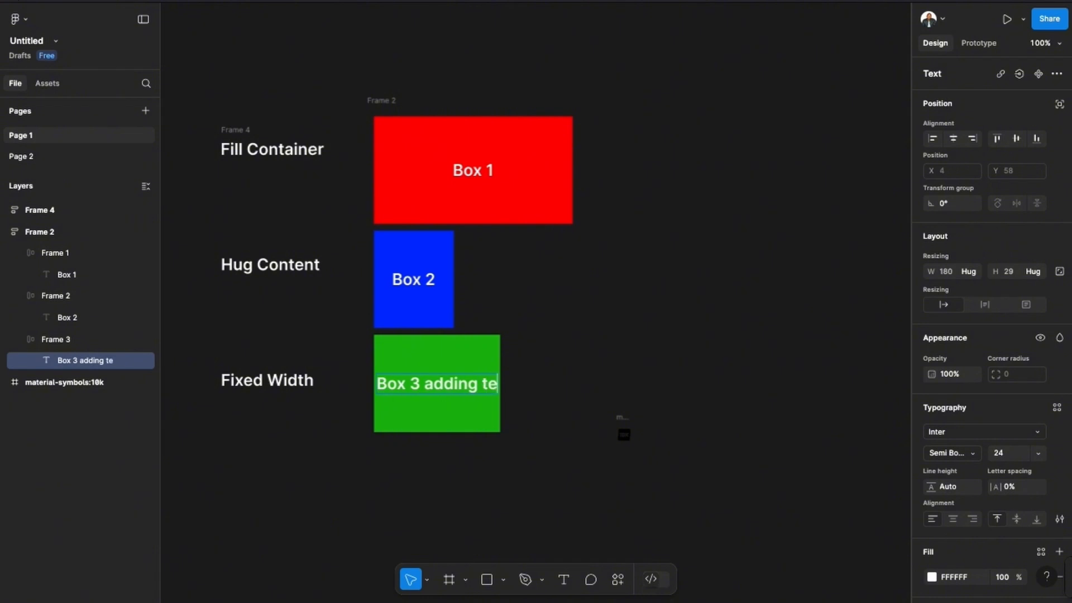
{"action": "type", "text": "xt"}
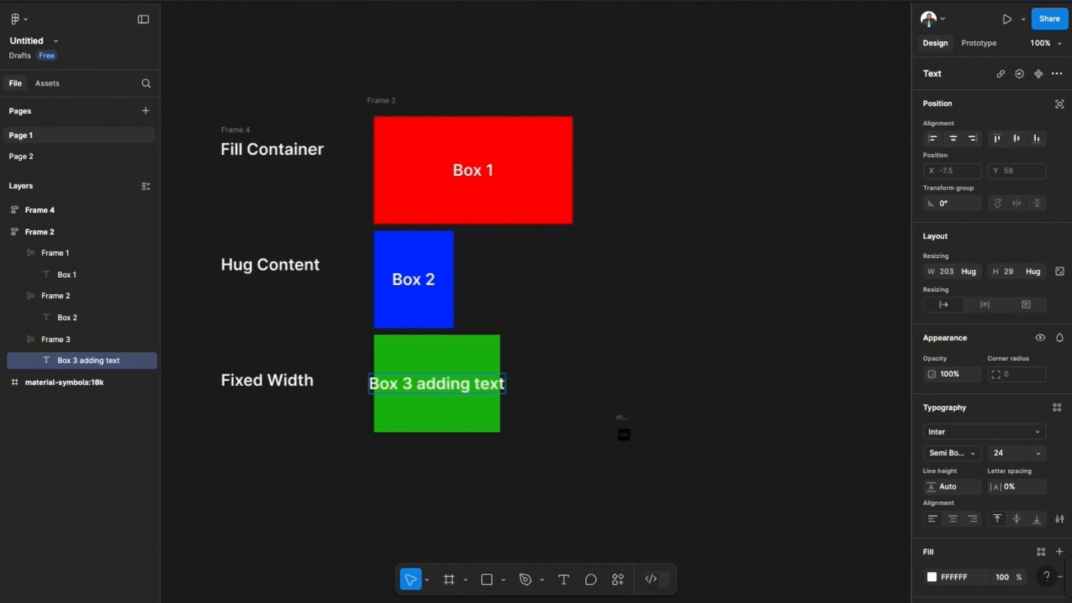
Remove the added words from the green frame's label, leaving only "Box 3".
{"action": "key", "text": "BackSpace"}
{"action": "key", "text": "BackSpace"}
{"action": "key", "text": "BackSpace"}
{"action": "key", "text": "BackSpace"}
{"action": "key", "text": "BackSpace"}
{"action": "key", "text": "BackSpace"}
{"action": "key", "text": "BackSpace"}
{"action": "key", "text": "BackSpace"}
{"action": "key", "text": "BackSpace"}
{"action": "key", "text": "BackSpace"}
{"action": "key", "text": "BackSpace"}
{"action": "key", "text": "BackSpace"}
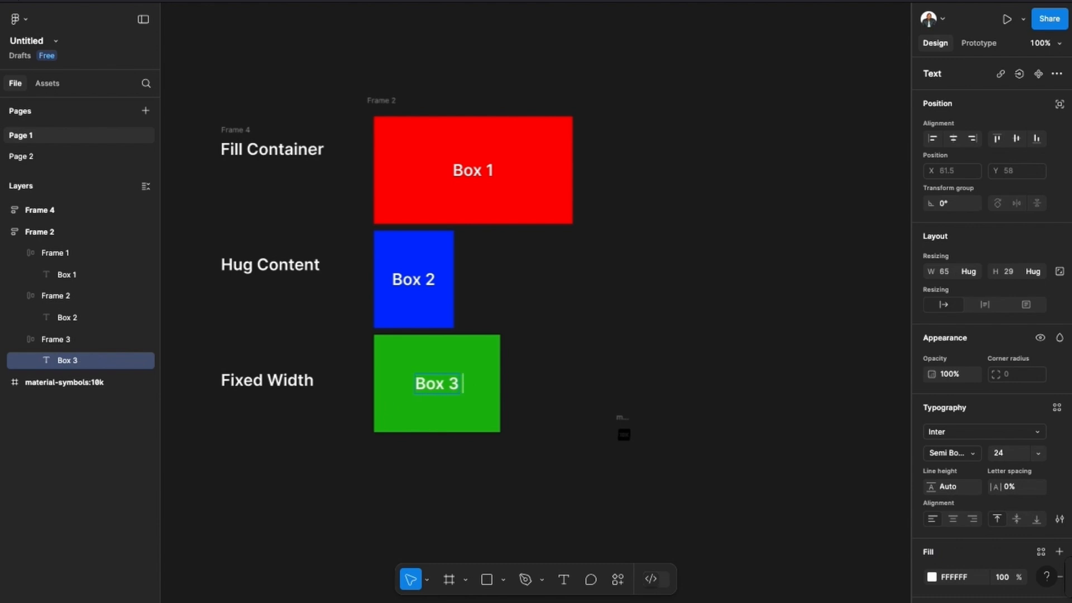
Increase the gap between the boxes in the outer frame to 12.
{"action": "left_click", "coordinate": [505, 203]}
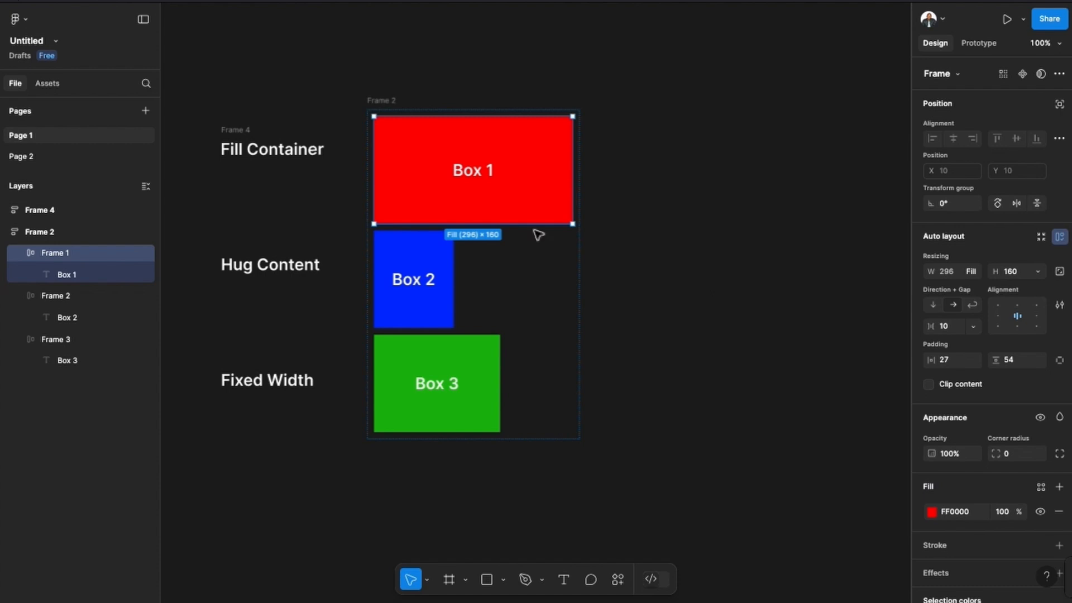
{"action": "left_click", "coordinate": [373, 99]}
{"action": "mouse_move", "coordinate": [478, 231]}
{"action": "left_mouse_down"}
{"action": "mouse_move", "coordinate": [481, 276]}
{"action": "mouse_move", "coordinate": [491, 196]}
{"action": "mouse_move", "coordinate": [490, 228]}
{"action": "left_mouse_up"}
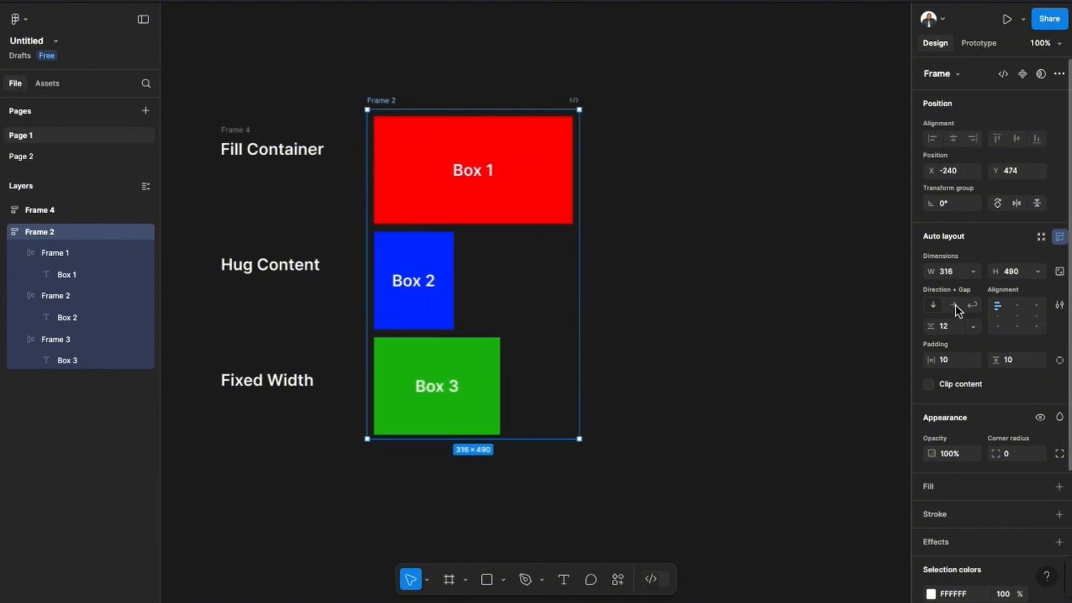
Change the outer frame's auto layout direction to horizontal and widen the frame to about 699.
{"action": "left_click", "coordinate": [952, 304]}
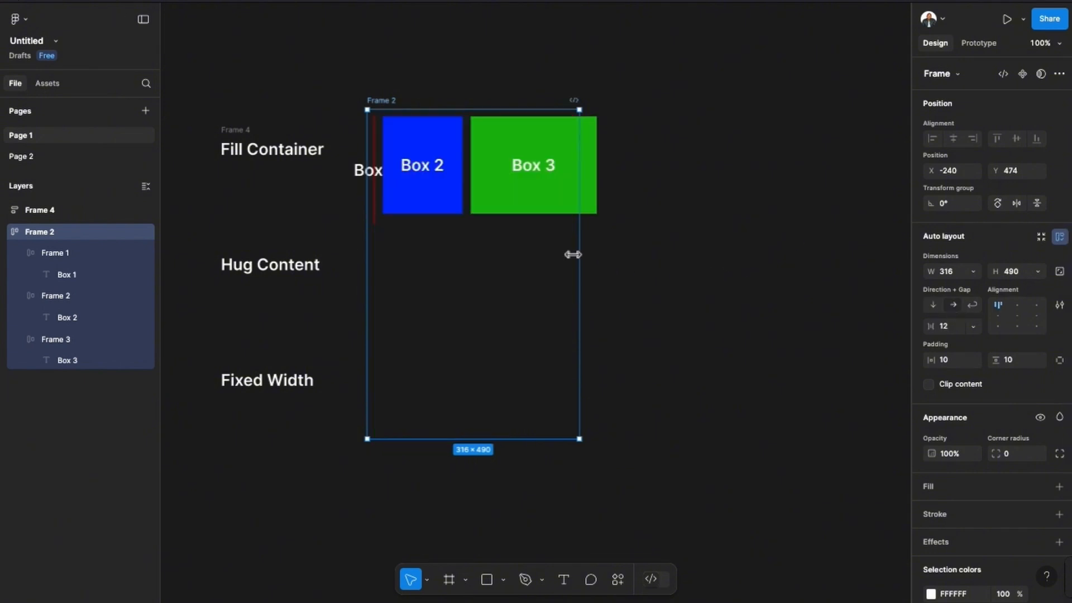
{"action": "left_click_drag", "start_coordinate": [581, 253], "coordinate": [744, 252]}
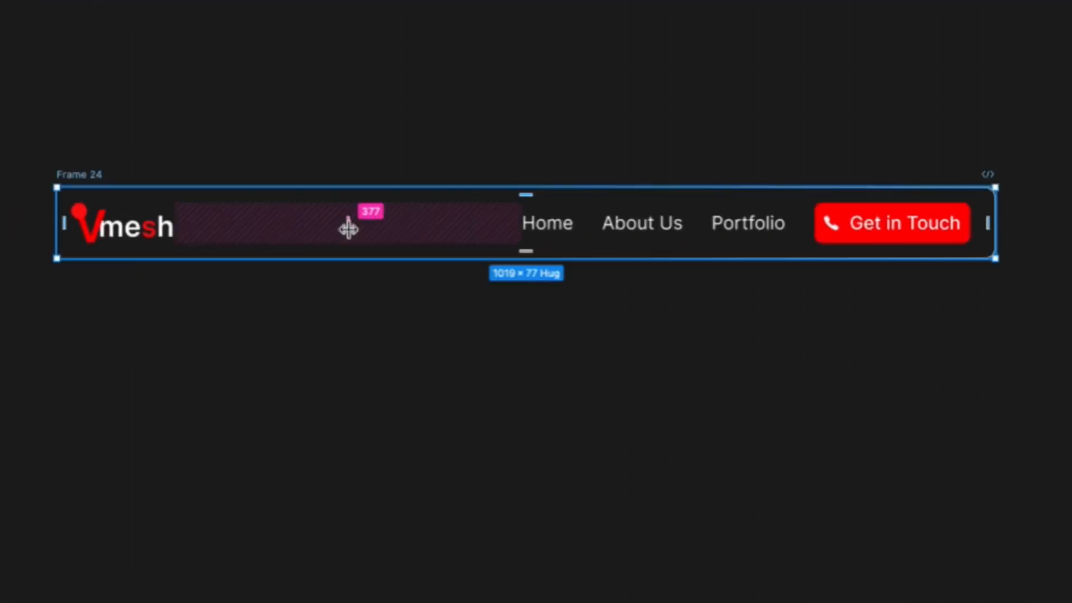
{"action": "left_click_drag", "start_coordinate": [350, 227], "coordinate": [306, 228]}
{"action": "mouse_move", "coordinate": [998, 224]}
{"action": "left_mouse_down"}
{"action": "mouse_move", "coordinate": [752, 229]}
{"action": "mouse_move", "coordinate": [1015, 213]}
{"action": "left_mouse_up"}
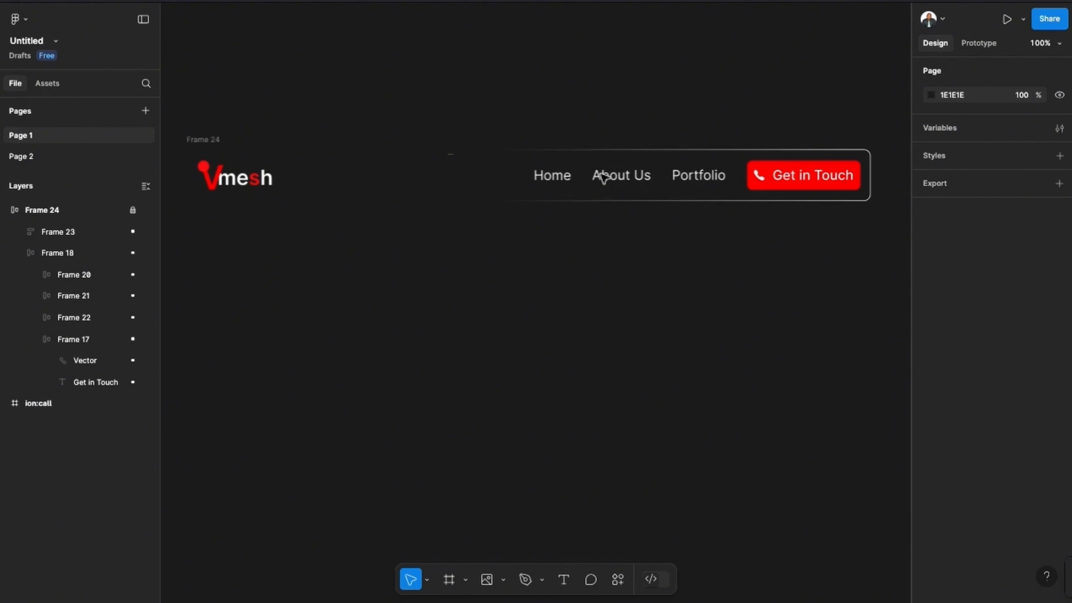
Paste the Vmesh logo below the finished navbar and add a "Home" text label under the navbar's links.
{"action": "key", "text": "ctrl+v"}
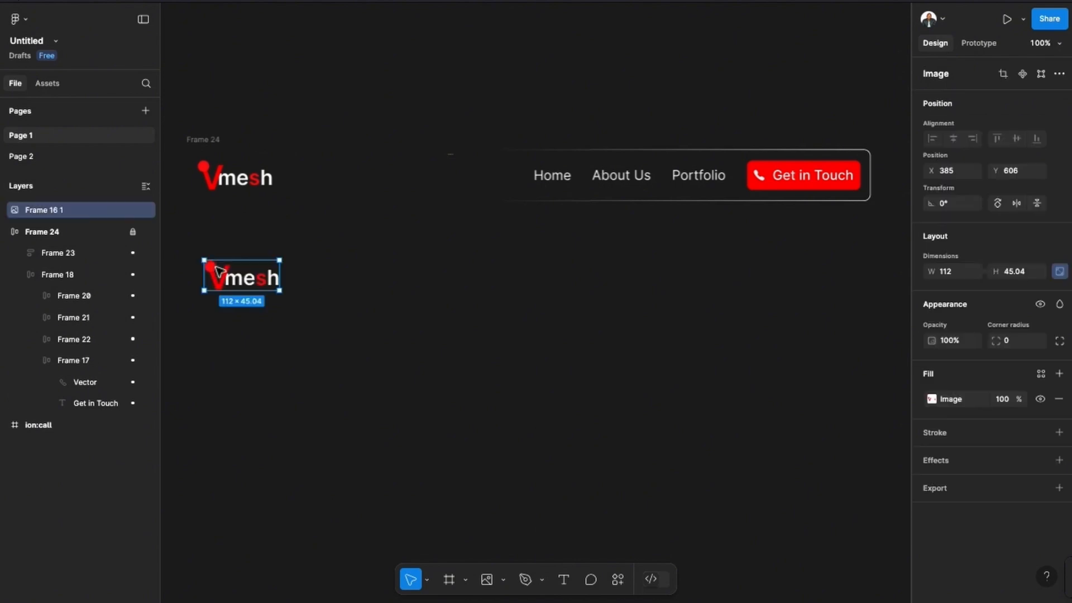
{"action": "left_click", "coordinate": [386, 280]}
{"action": "left_click", "coordinate": [563, 579]}
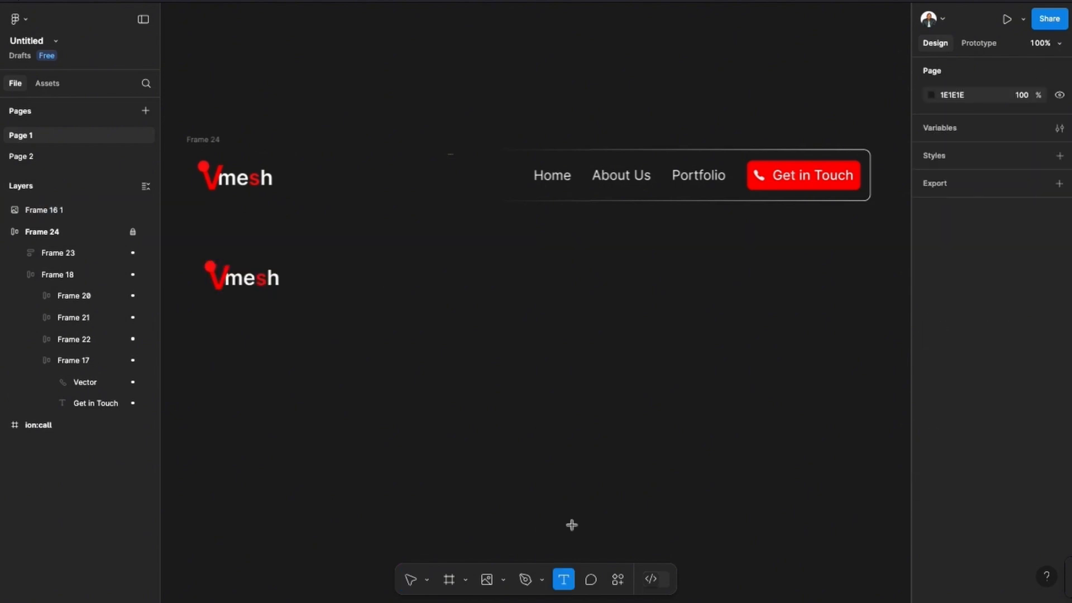
{"action": "left_click", "coordinate": [533, 281]}
{"action": "type", "text": "Home"}
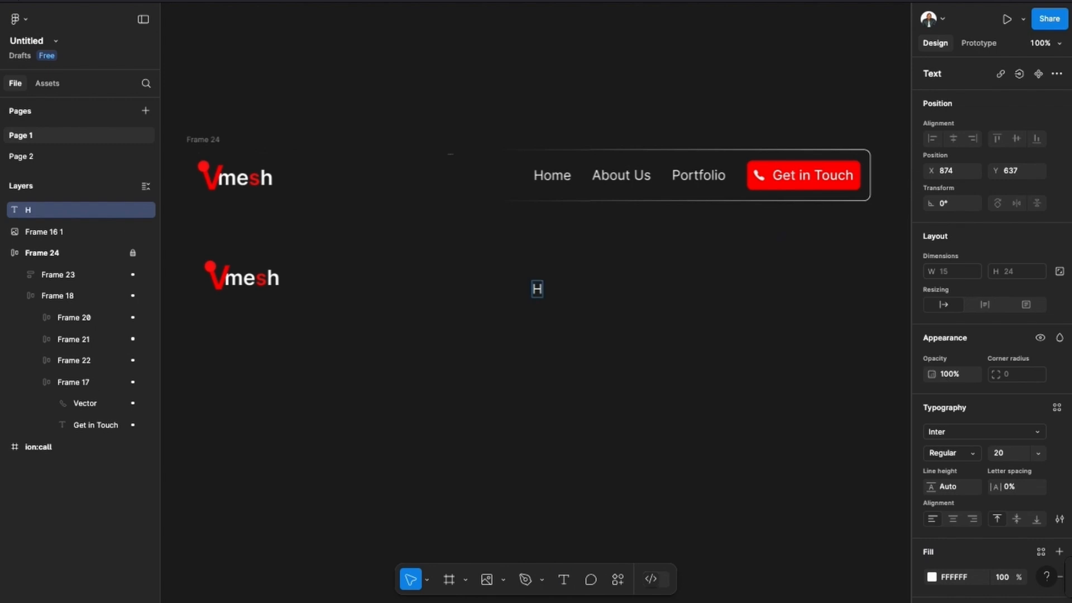
{"action": "key", "text": "Escape"}
Wrap the new Home label in an auto layout frame with horizontal and vertical padding of 0.
{"action": "key", "text": "shift+a"}
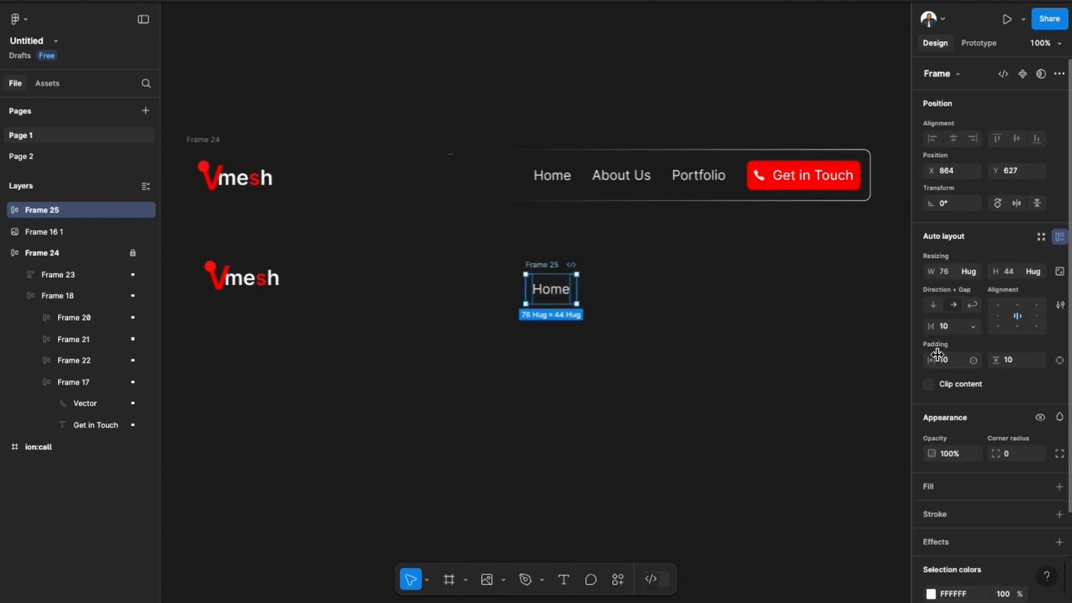
{"action": "left_click", "coordinate": [954, 360]}
{"action": "type", "text": "0"}
{"action": "key", "text": "Return"}
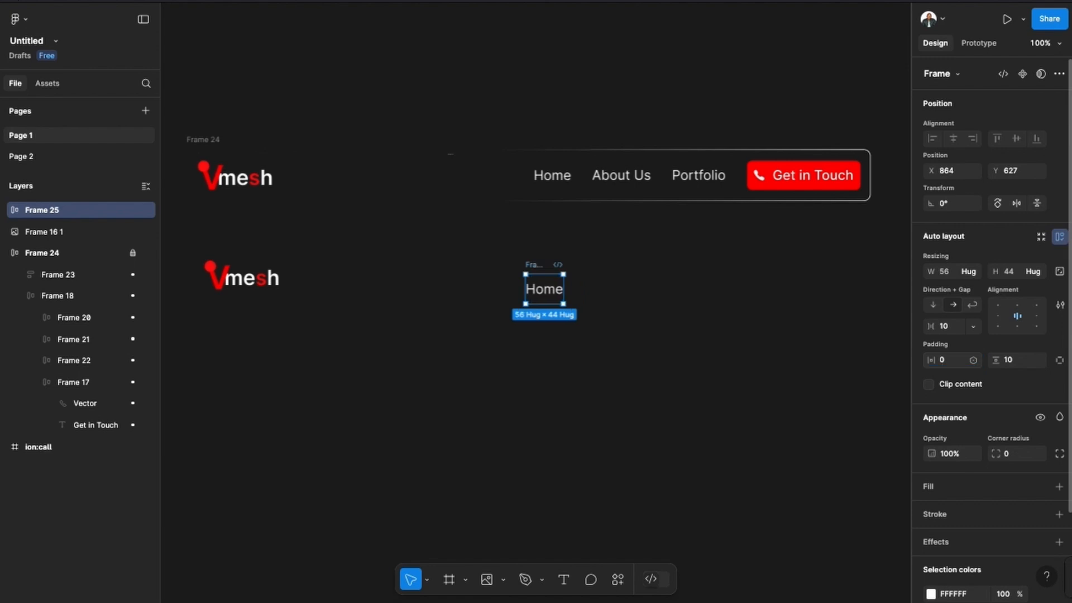
{"action": "left_click", "coordinate": [1017, 360]}
{"action": "type", "text": "0"}
{"action": "key", "text": "Return"}
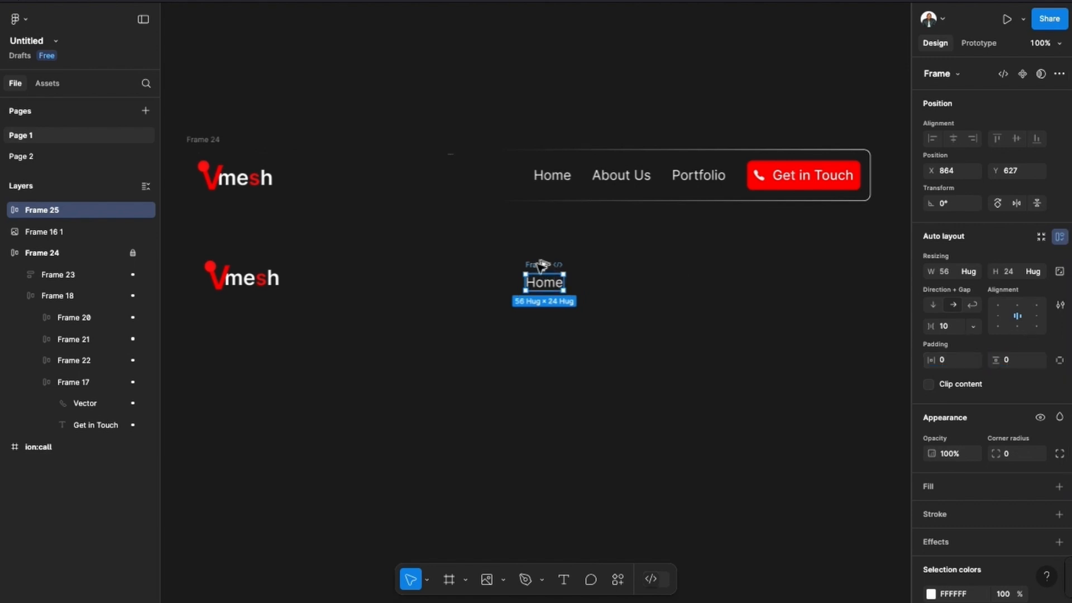
Duplicate the Home label frame beside the original and change the copy's text to "About Us".
{"action": "left_click_drag", "start_coordinate": [542, 264], "coordinate": [626, 267]}
{"action": "double_click", "coordinate": [627, 283]}
{"action": "type", "text": "A"}
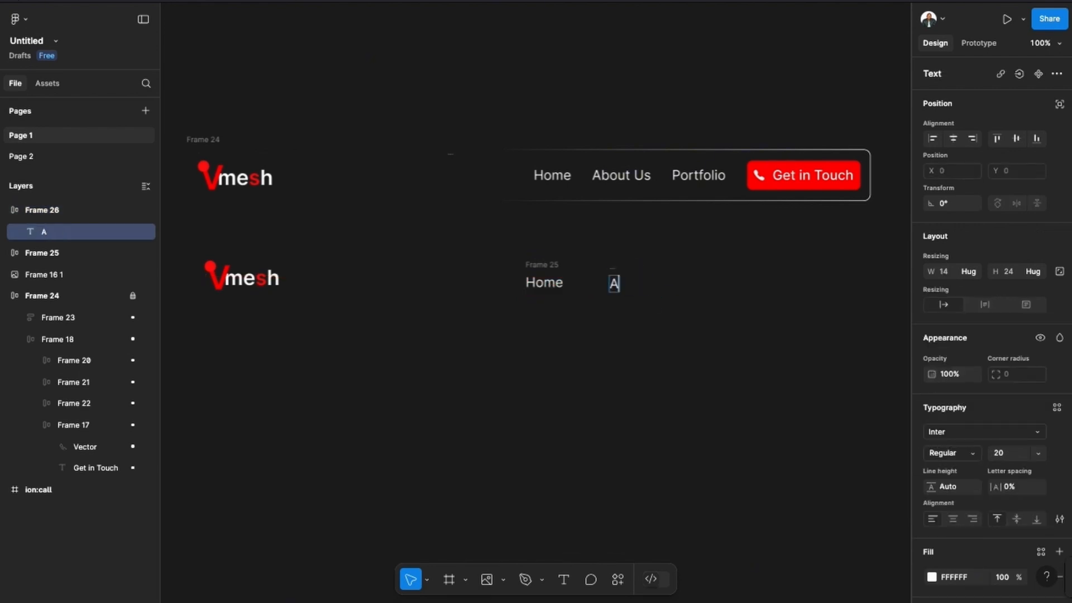
{"action": "type", "text": "bout Us"}
Duplicate the About Us label frame and change the copy's text to "Portfolio".
{"action": "left_click", "coordinate": [631, 268]}
{"action": "key", "text": "ctrl+d"}
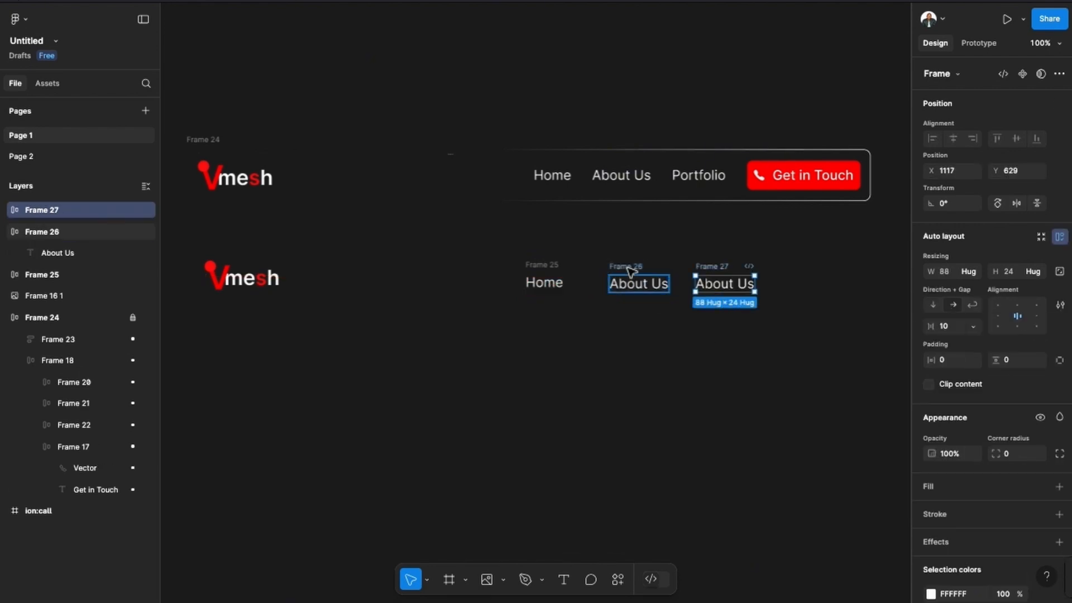
{"action": "double_click", "coordinate": [714, 284]}
{"action": "type", "text": "Port"}
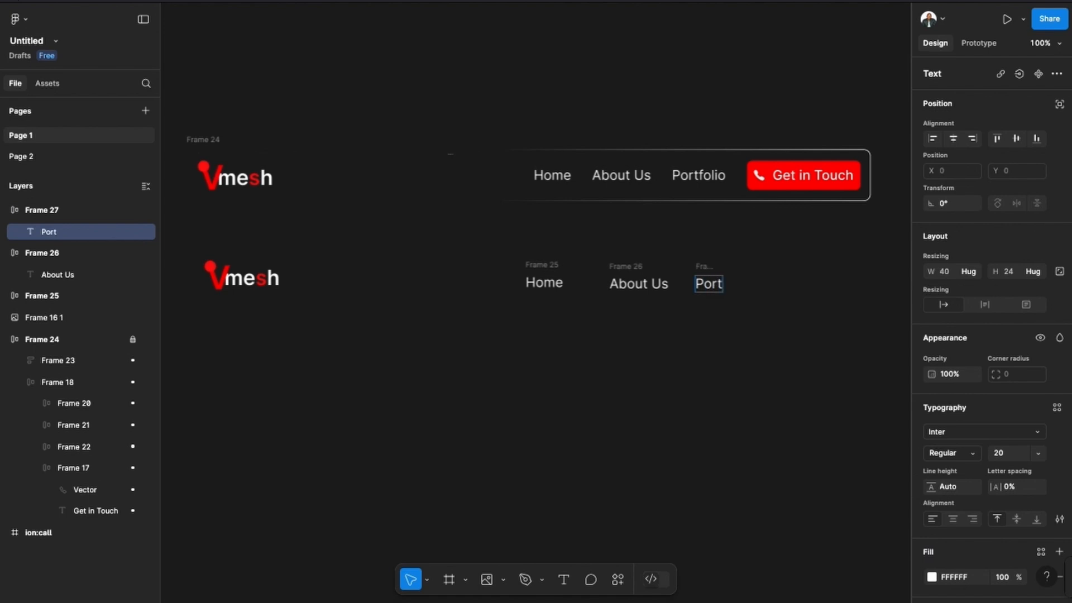
{"action": "type", "text": "folio"}
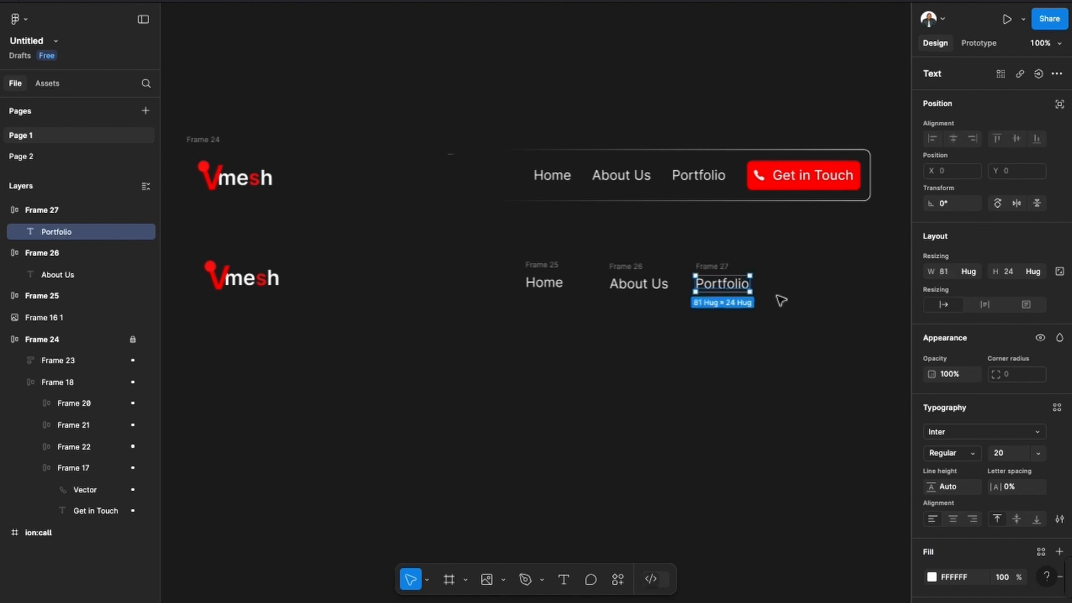
Add a "Get in Touch" text label below and to the right of the Portfolio label.
{"action": "left_click", "coordinate": [773, 326]}
{"action": "type", "text": "G"}
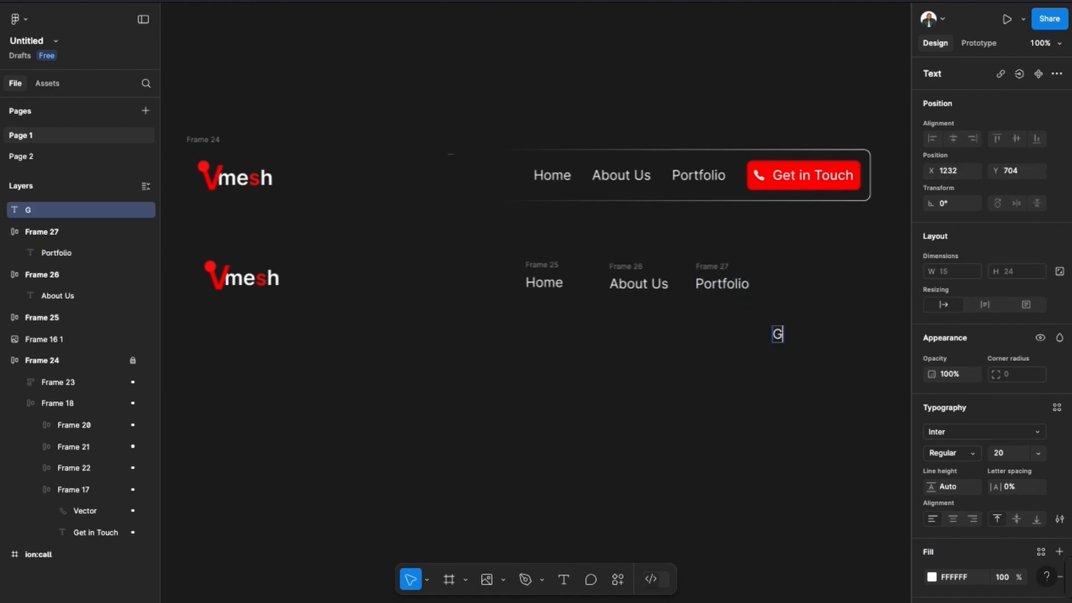
{"action": "type", "text": "et in Touch"}
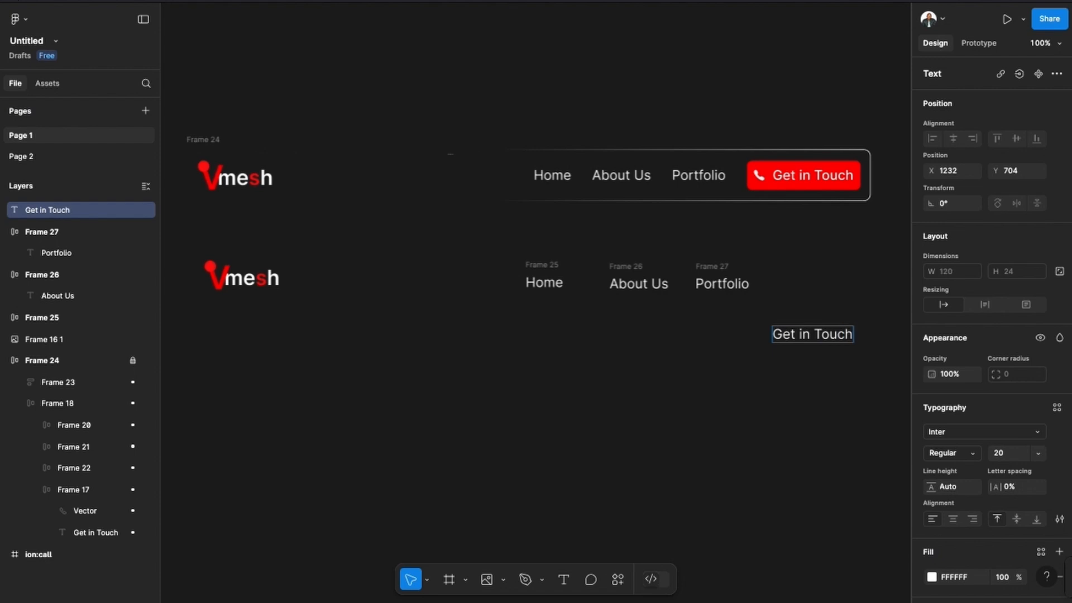
{"action": "key", "text": "Escape"}
Import the material-symbols:call icon with the Iconify plugin and place it beside the Get in Touch label.
{"action": "left_click", "coordinate": [618, 580]}
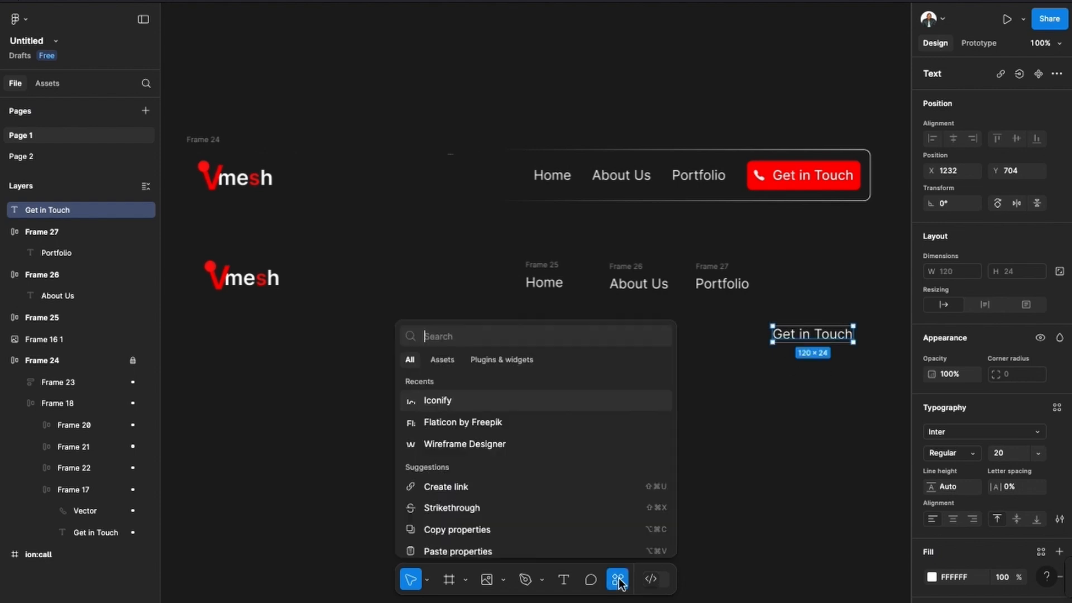
{"action": "left_click", "coordinate": [441, 401]}
{"action": "left_click", "coordinate": [609, 247]}
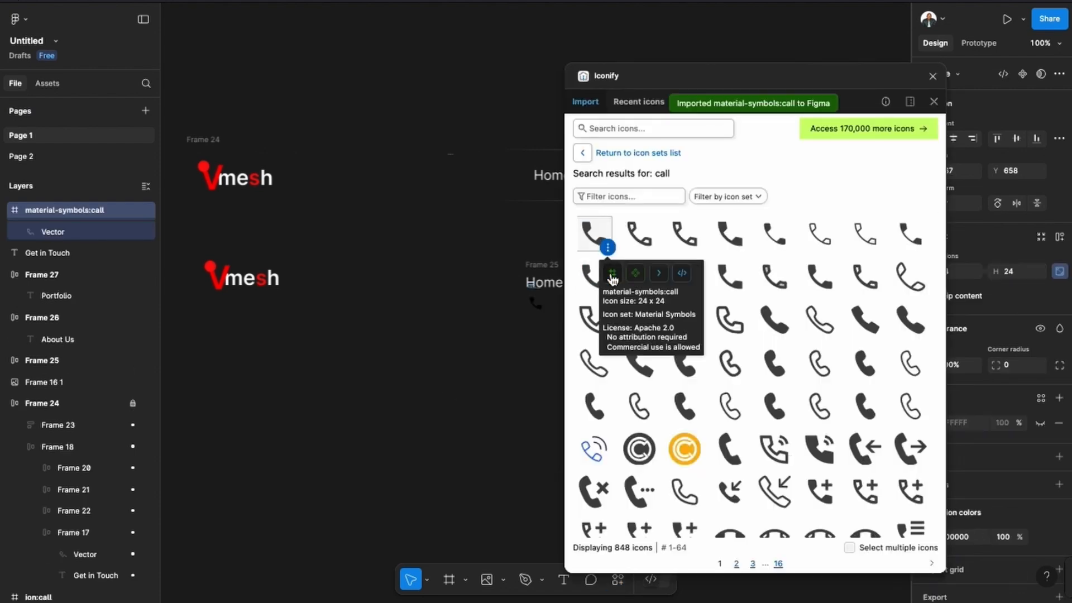
{"action": "left_click", "coordinate": [932, 77]}
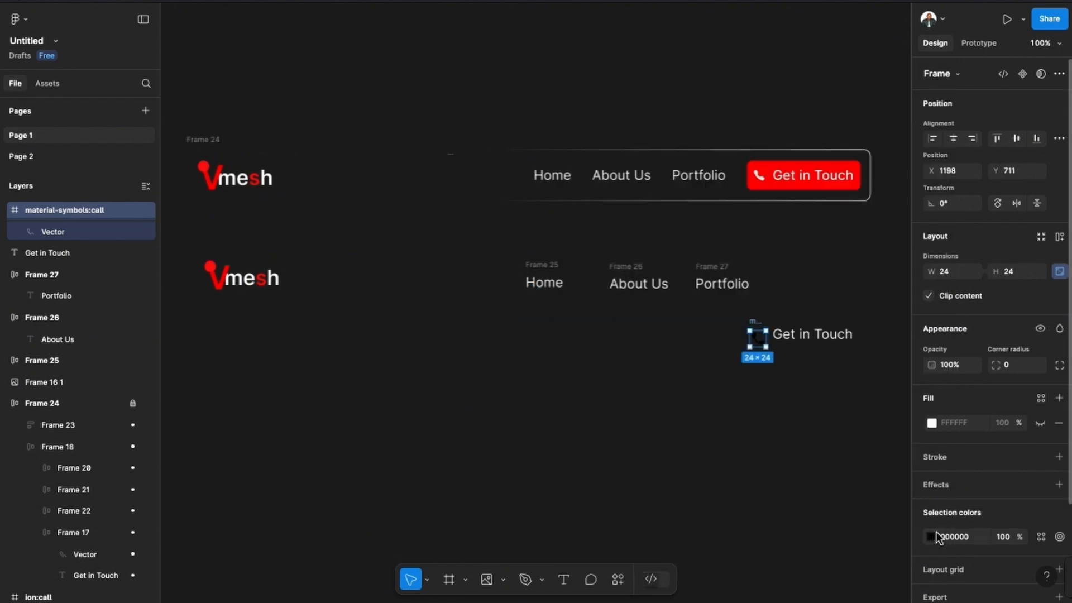
Recolor the call icon white and wrap it with the Get in Touch label in a centre-aligned auto layout frame.
{"action": "left_click", "coordinate": [936, 537]}
{"action": "left_click_drag", "start_coordinate": [802, 375], "coordinate": [833, 358]}
{"action": "key", "text": "shift+a"}
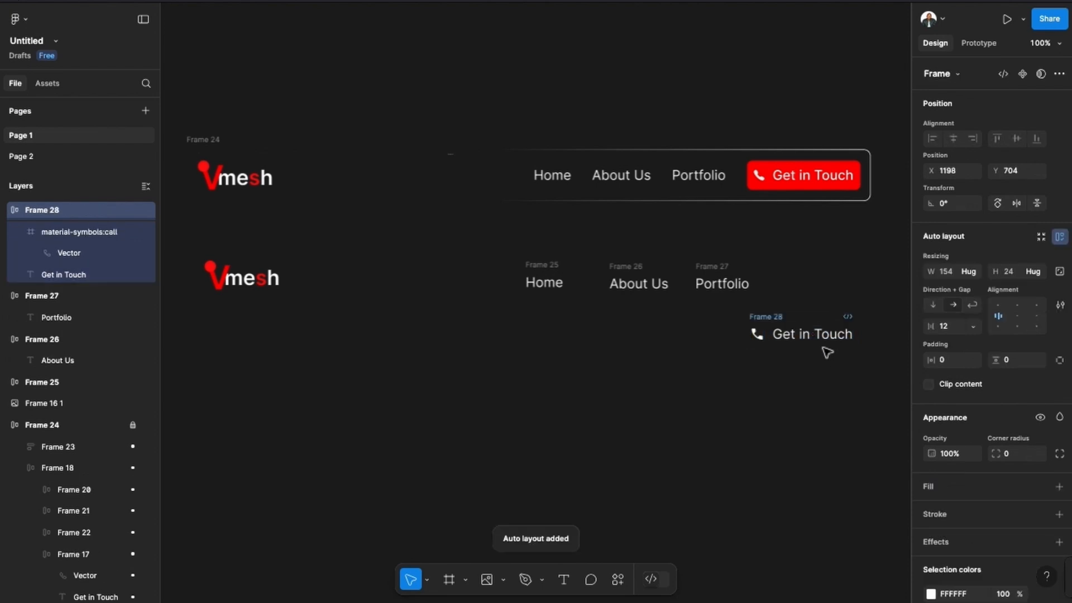
{"action": "left_click", "coordinate": [1019, 317]}
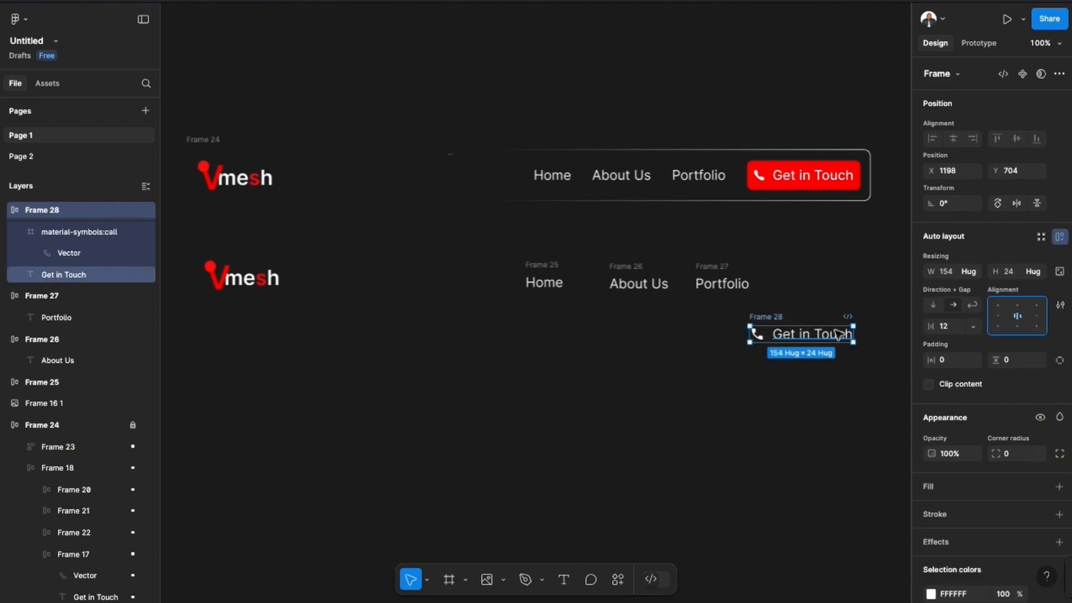
Add a red FF0000 fill to the Get in Touch button frame.
{"action": "scroll", "coordinate": [1033, 357], "scroll_direction": "down", "scroll_amount": 3}
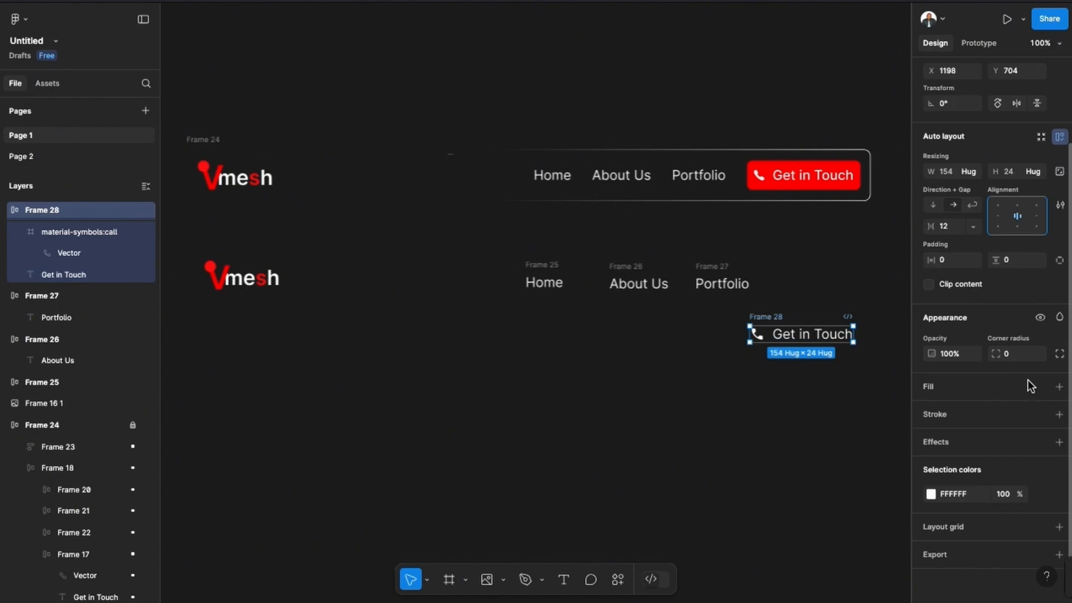
{"action": "left_click", "coordinate": [1059, 386]}
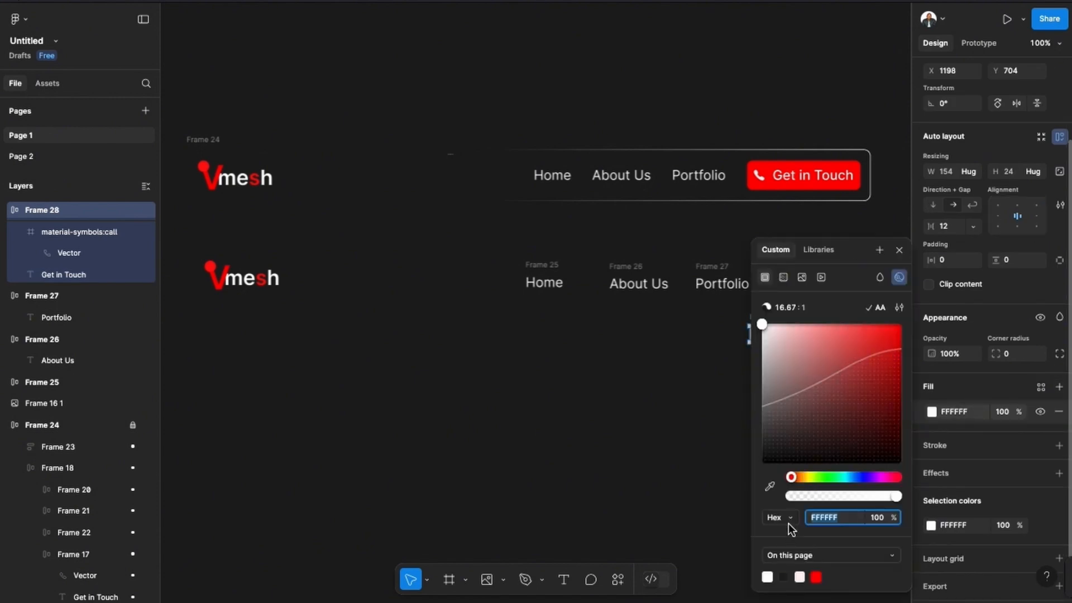
{"action": "type", "text": "FF0000"}
{"action": "key", "text": "Return"}
{"action": "scroll", "coordinate": [932, 374], "scroll_direction": "up", "scroll_amount": 3}
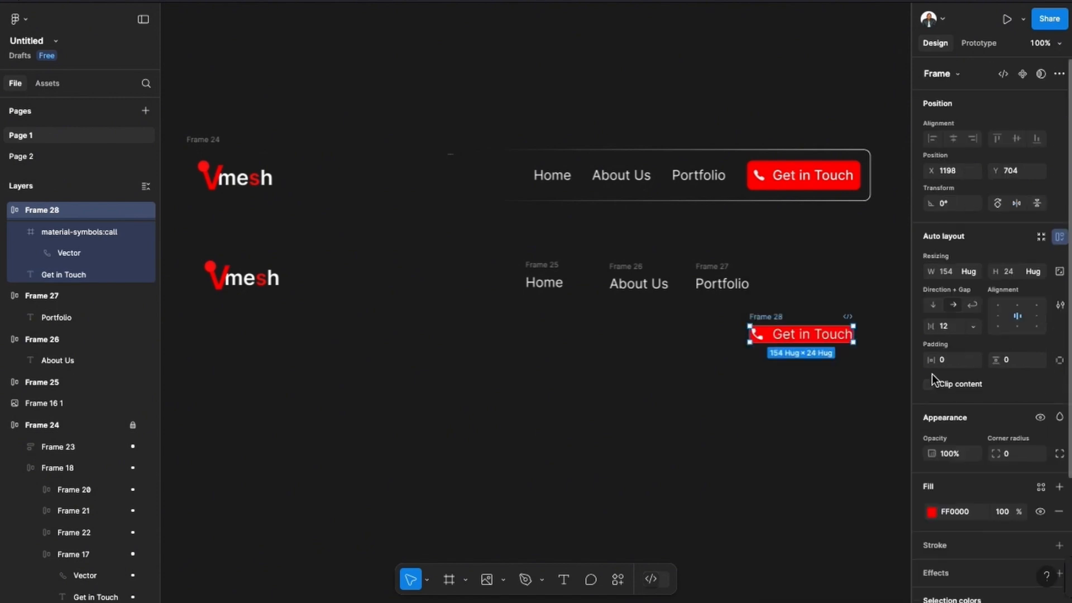
Set the Get in Touch button's horizontal and vertical padding to 10 and its corner radius to 10.
{"action": "left_click_drag", "start_coordinate": [930, 357], "coordinate": [944, 360]}
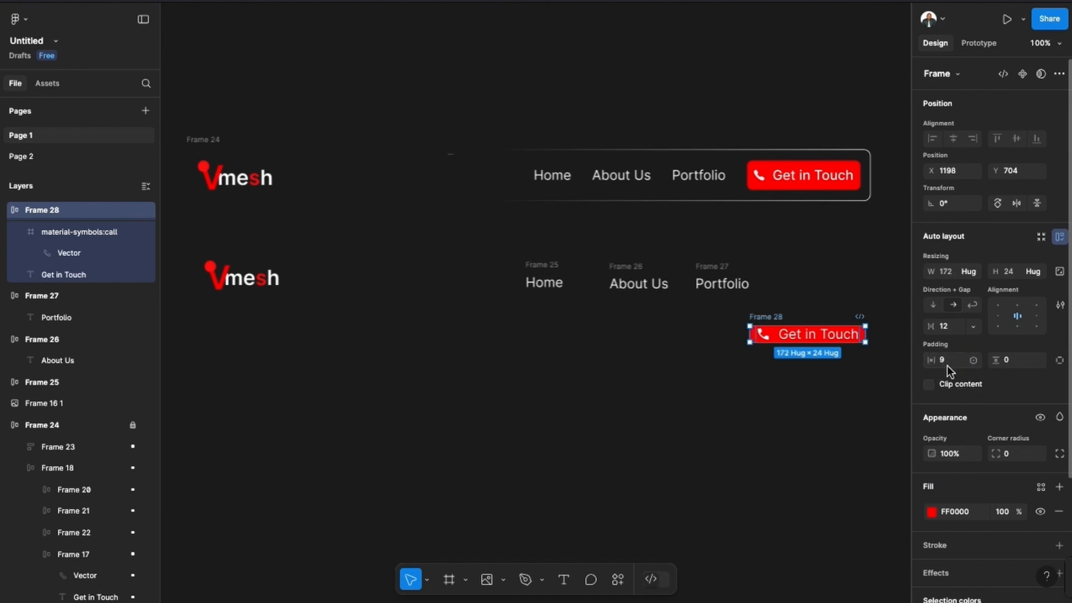
{"action": "type", "text": "10"}
{"action": "left_click", "coordinate": [1012, 360]}
{"action": "type", "text": "10"}
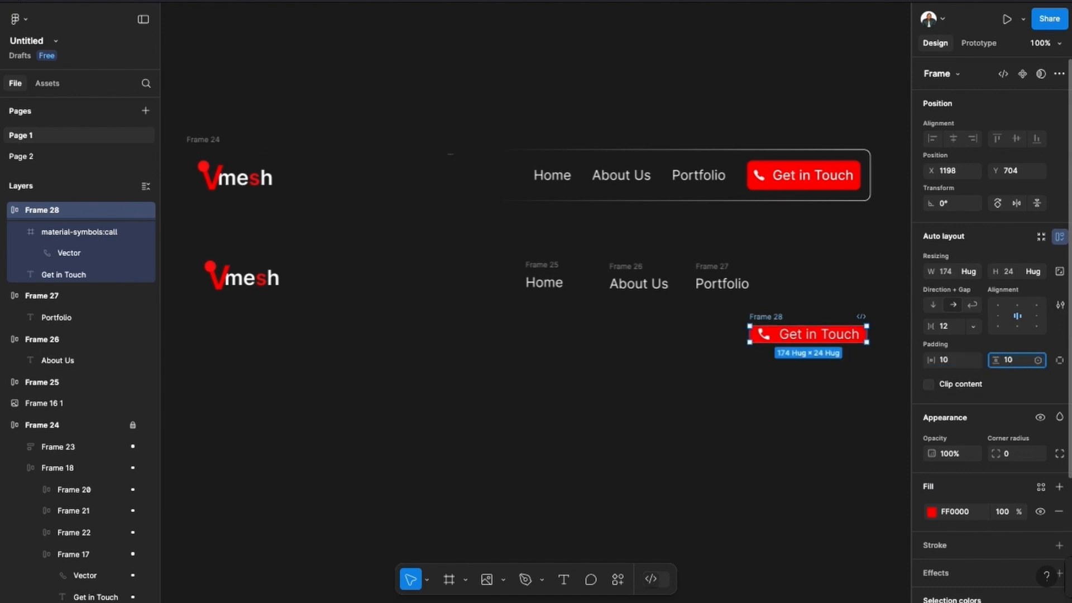
{"action": "left_click", "coordinate": [1008, 454]}
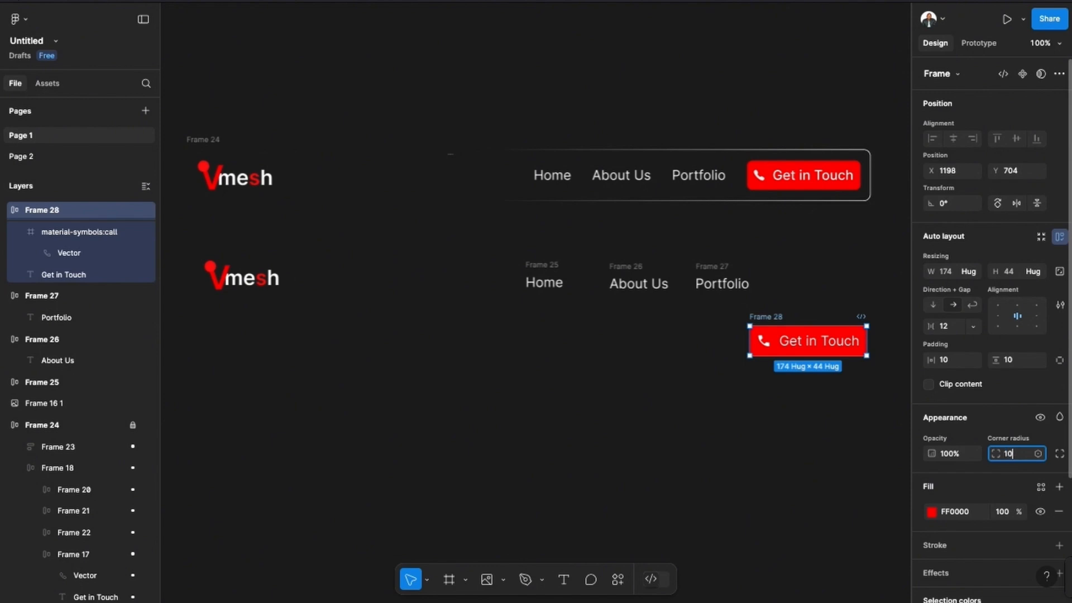
{"action": "key", "text": "Return"}
{"action": "key", "text": "Escape"}
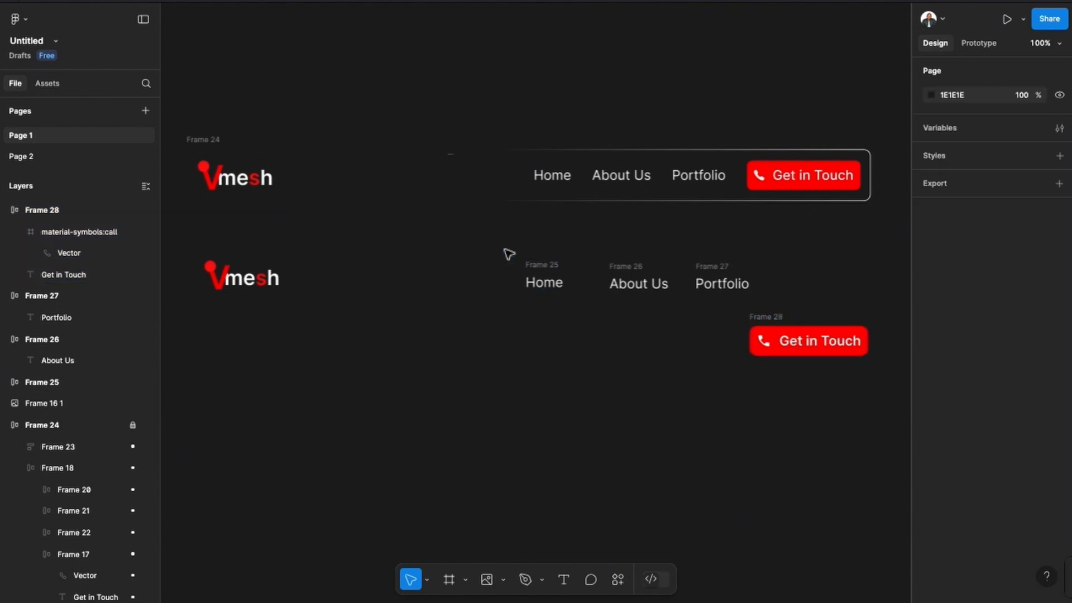
Wrap the three link labels and the Get in Touch button in a horizontal auto layout with a gap of 31.
{"action": "left_click_drag", "start_coordinate": [505, 250], "coordinate": [794, 356]}
{"action": "key", "text": "shift+a"}
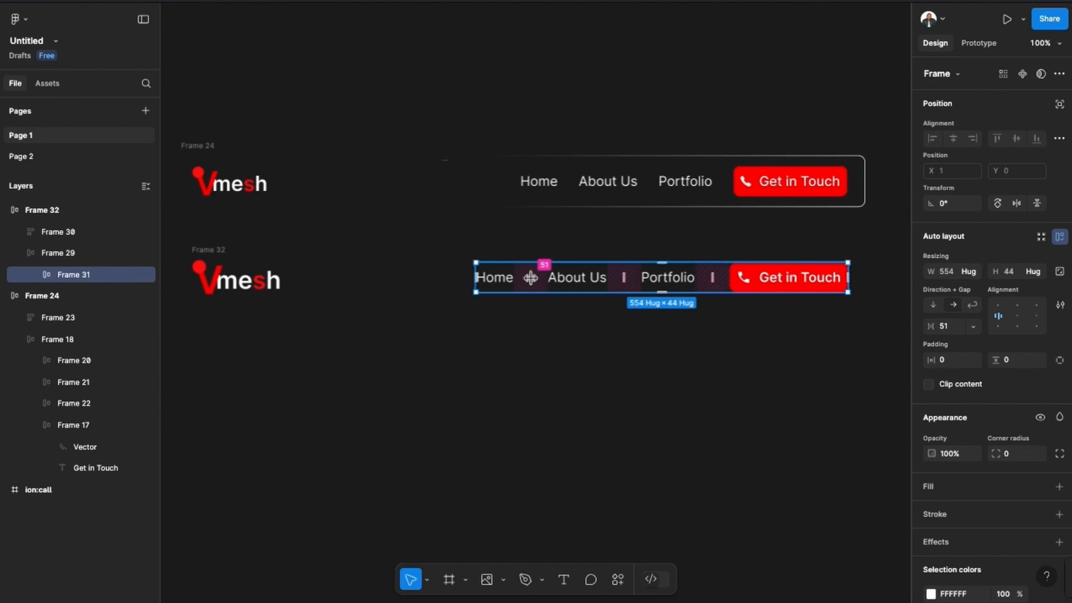
{"action": "left_click_drag", "start_coordinate": [530, 278], "coordinate": [525, 282]}
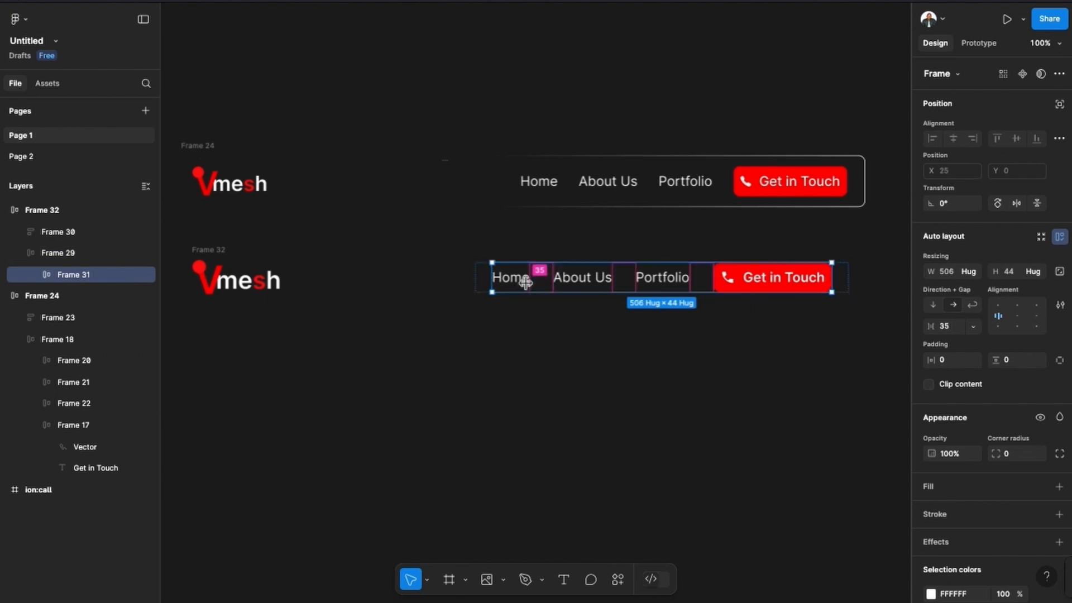
{"action": "left_click_drag", "start_coordinate": [526, 283], "coordinate": [523, 284]}
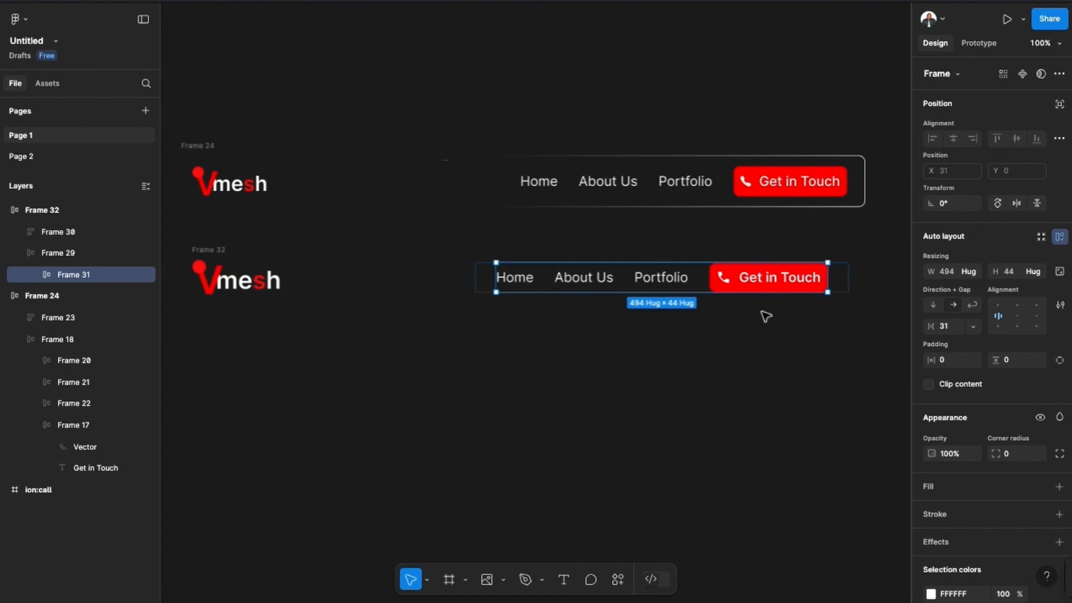
{"action": "left_click", "coordinate": [843, 280]}
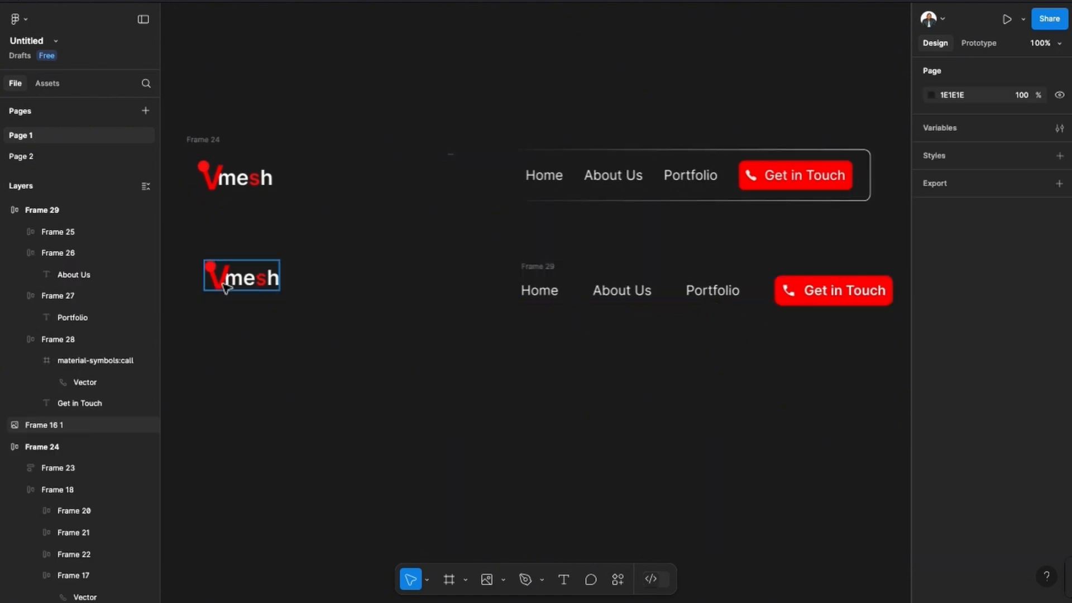
Wrap the lower Vmesh logo in an auto layout frame with horizontal and vertical padding of 0.
{"action": "left_click", "coordinate": [224, 285]}
{"action": "key", "text": "shift+a"}
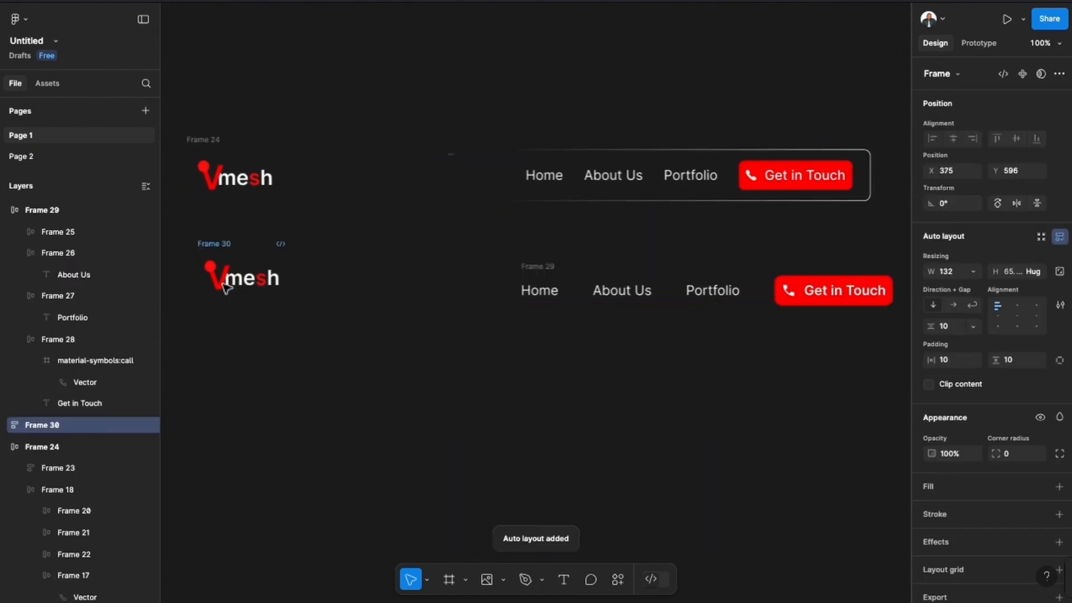
{"action": "left_click", "coordinate": [949, 358]}
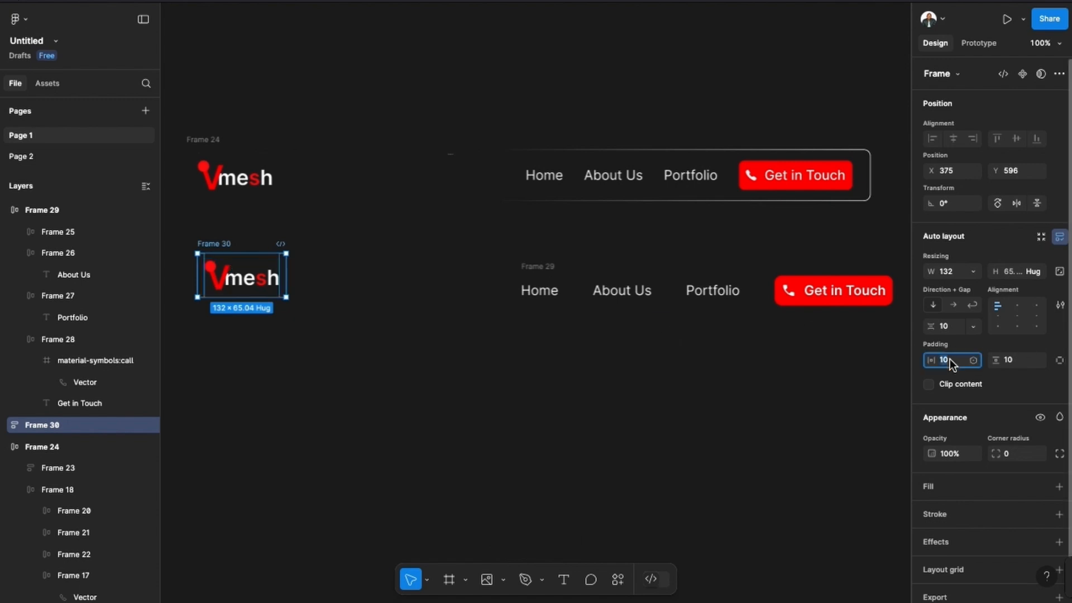
{"action": "type", "text": "0"}
{"action": "key", "text": "Return"}
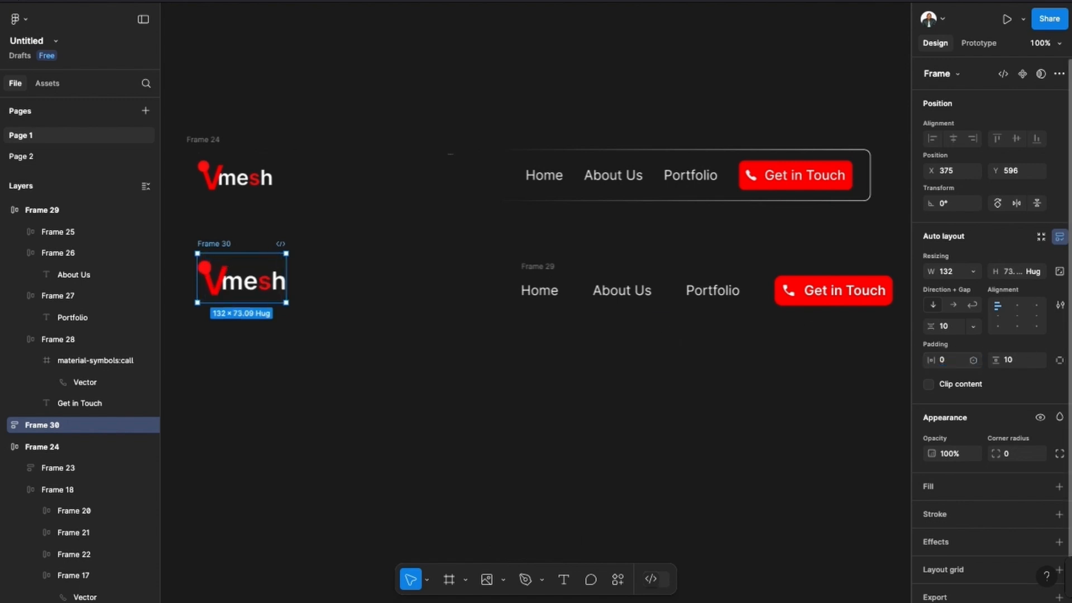
{"action": "left_click", "coordinate": [1008, 360]}
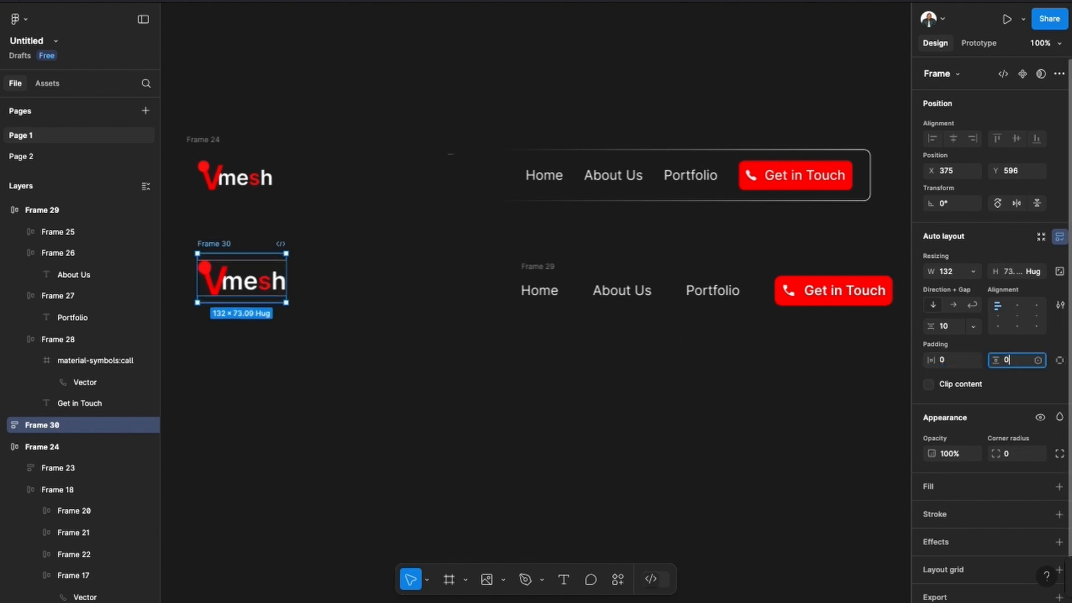
{"action": "type", "text": "0"}
{"action": "key", "text": "Return"}
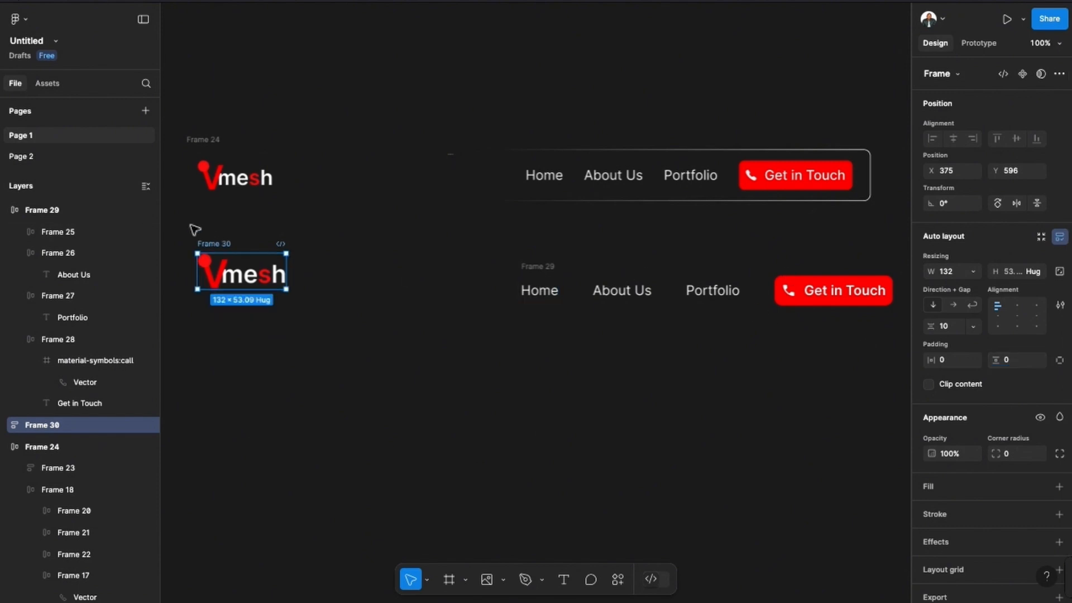
Wrap the logo frame and the links frame in one horizontal, centre-aligned auto layout and adjust the gap between them to 346.
{"action": "left_click_drag", "start_coordinate": [194, 237], "coordinate": [894, 307]}
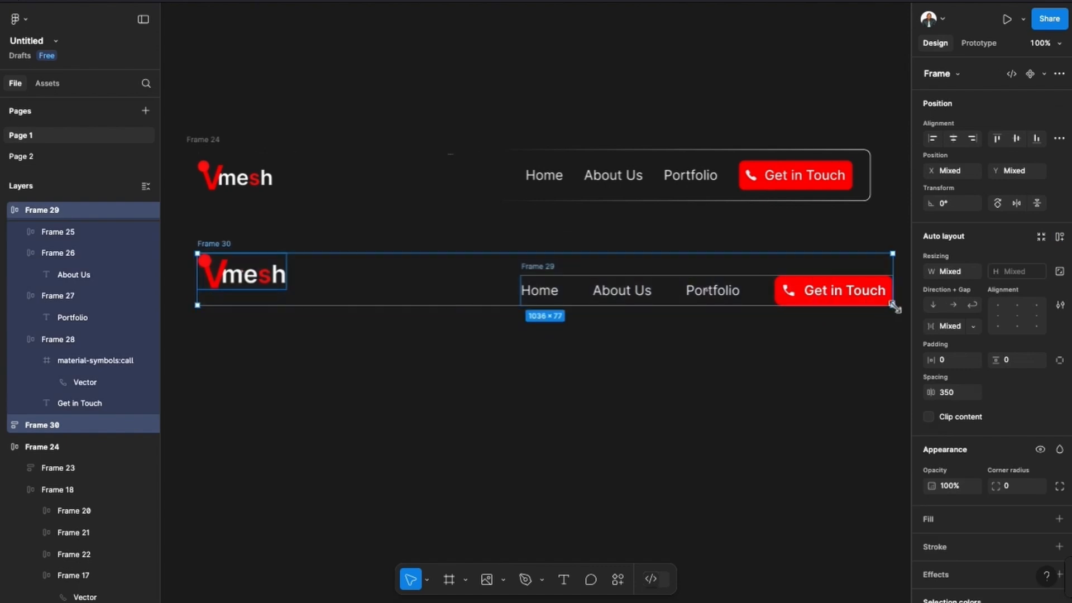
{"action": "key", "text": "shift+a"}
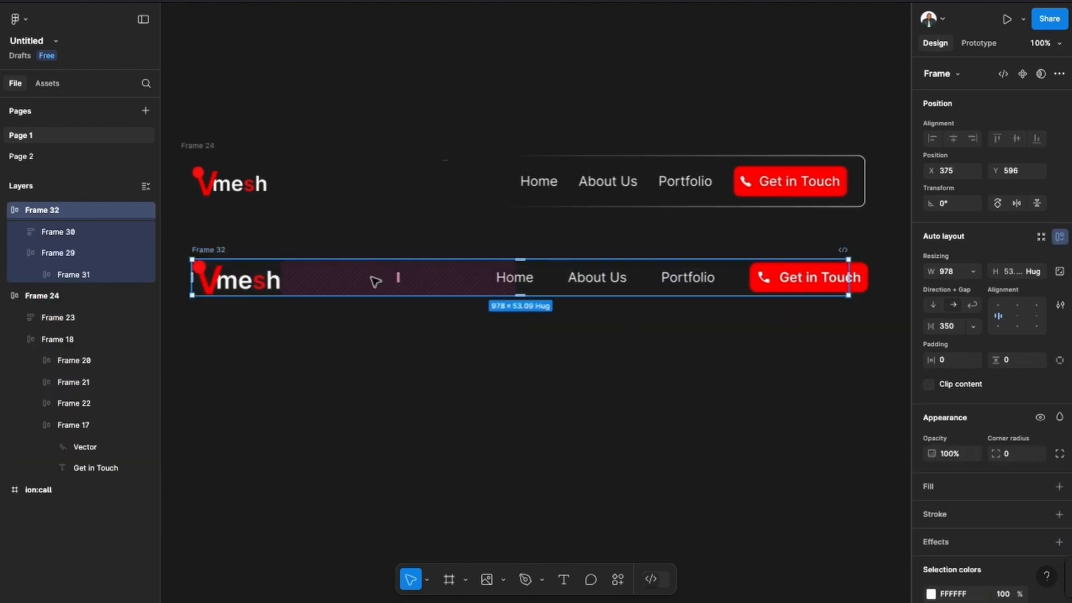
{"action": "left_click_drag", "start_coordinate": [388, 276], "coordinate": [408, 283]}
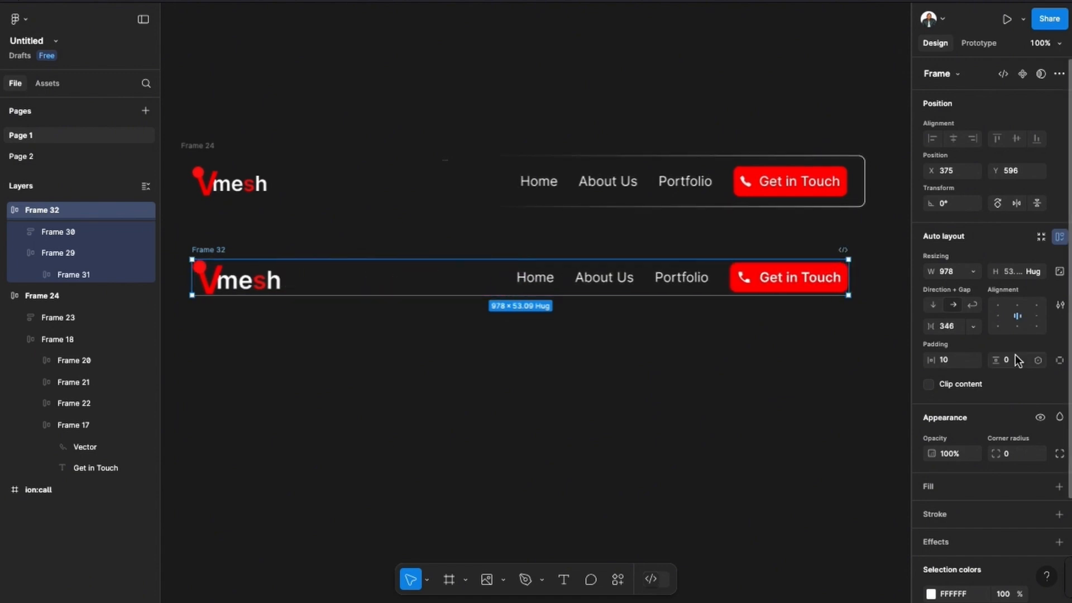
Set the new navbar frame's vertical padding to 10 and widen the frame to 1013.
{"action": "left_click", "coordinate": [1016, 360]}
{"action": "type", "text": "10"}
{"action": "key", "text": "Return"}
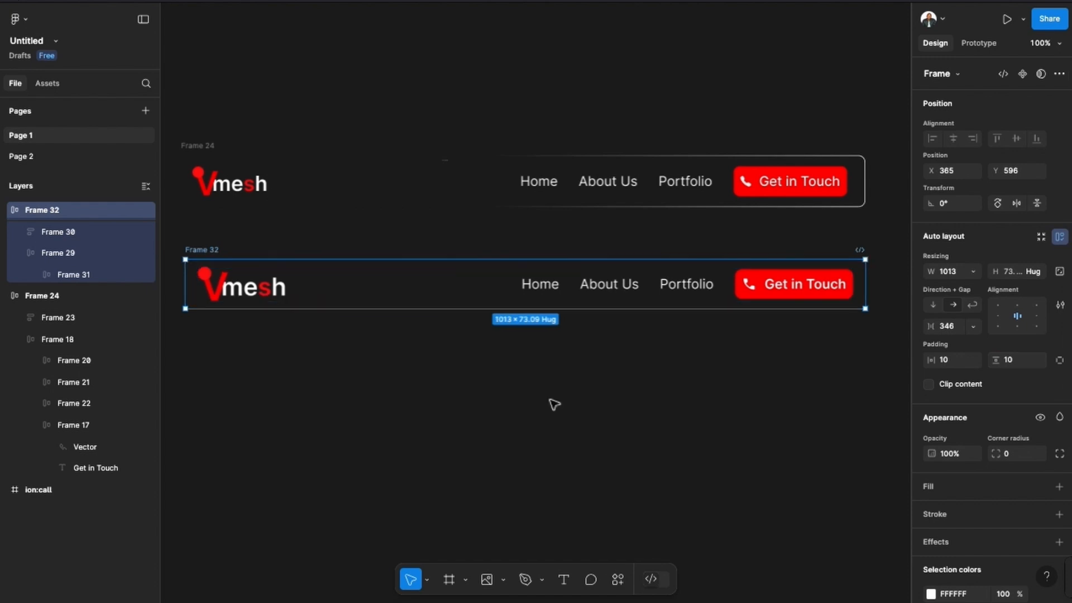
{"action": "left_click", "coordinate": [554, 404]}
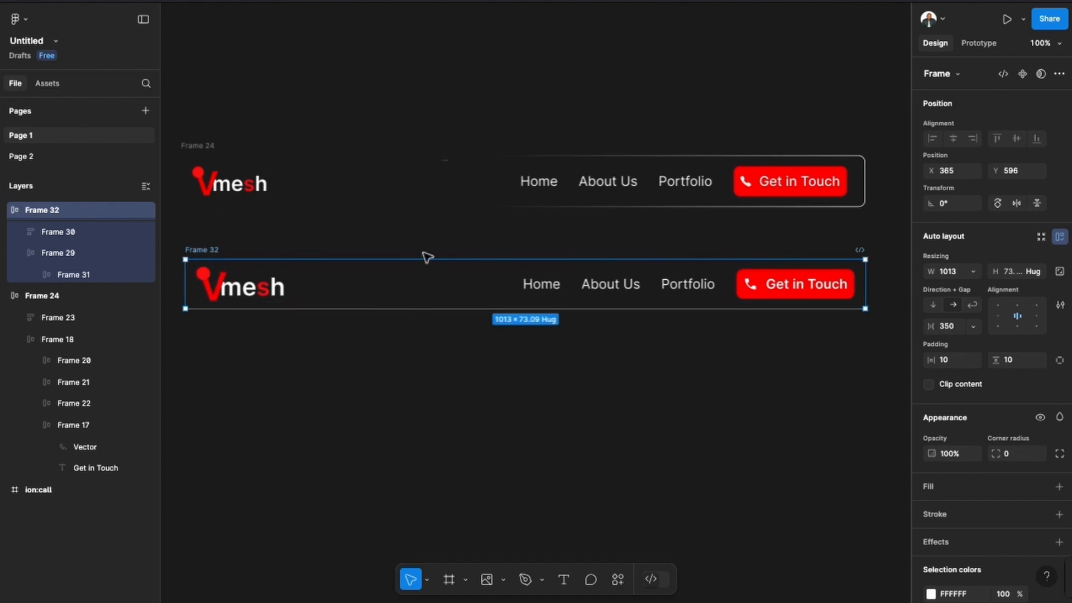
Add a stroke to the new navbar frame and change its paint to a linear gradient.
{"action": "scroll", "coordinate": [1013, 441], "scroll_direction": "down", "scroll_amount": 3}
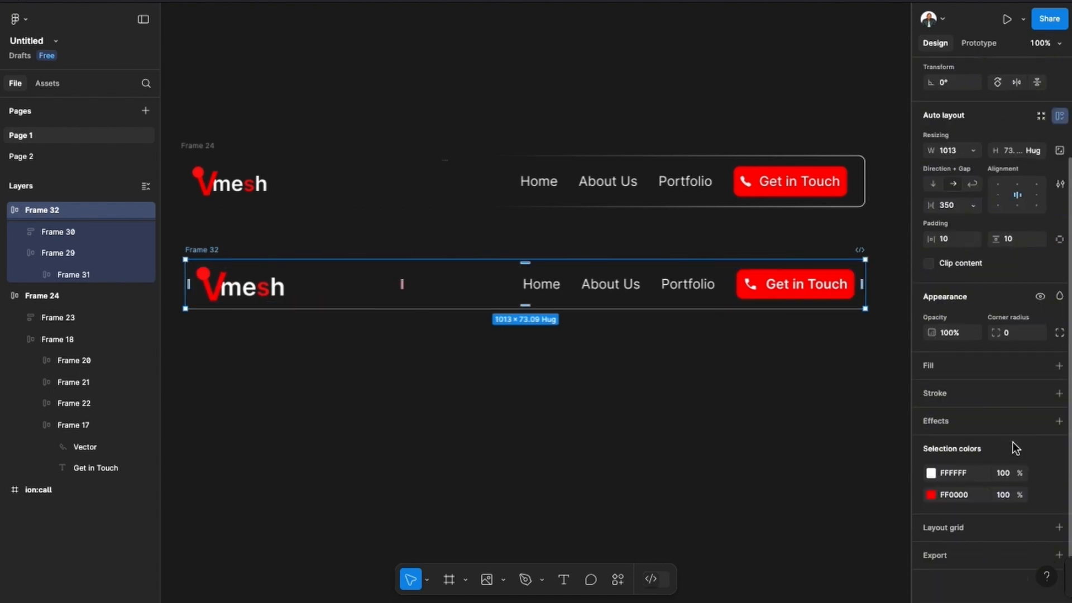
{"action": "left_click", "coordinate": [1058, 393]}
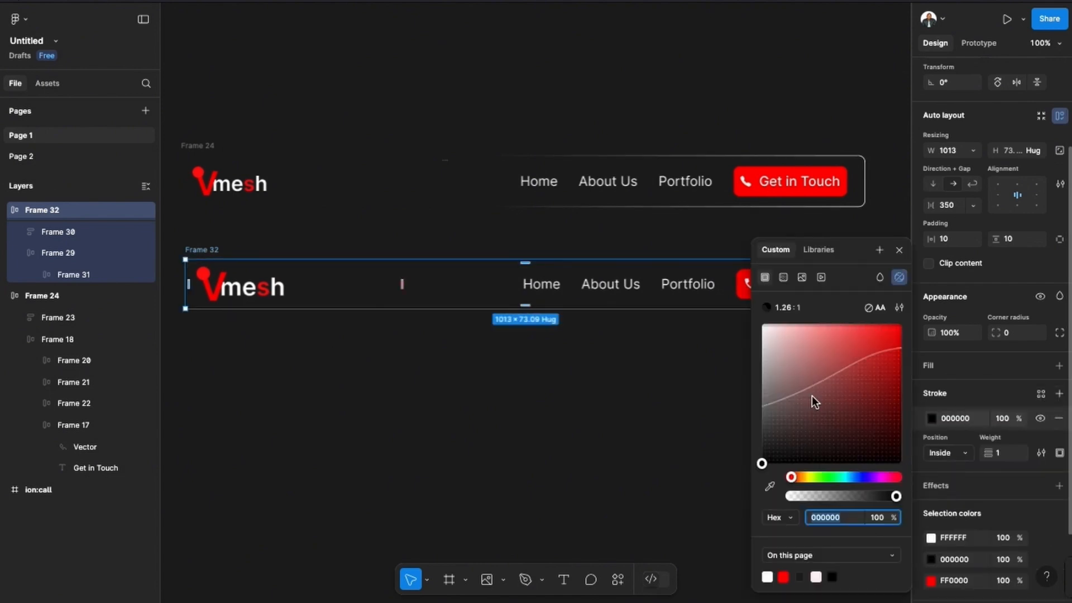
{"action": "left_click", "coordinate": [783, 278]}
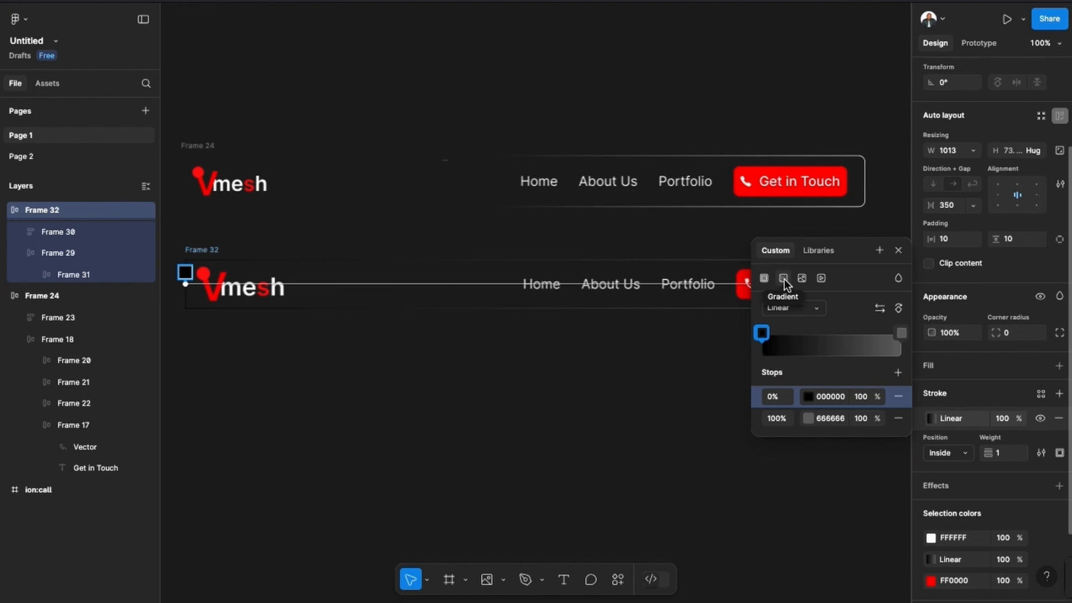
Set the stroke gradient's start stop to the sampled canvas colour 1E1E1E and its end stop to FFFFFF, then shift the start stop toward the middle.
{"action": "left_click", "coordinate": [762, 332]}
{"action": "left_click", "coordinate": [608, 486]}
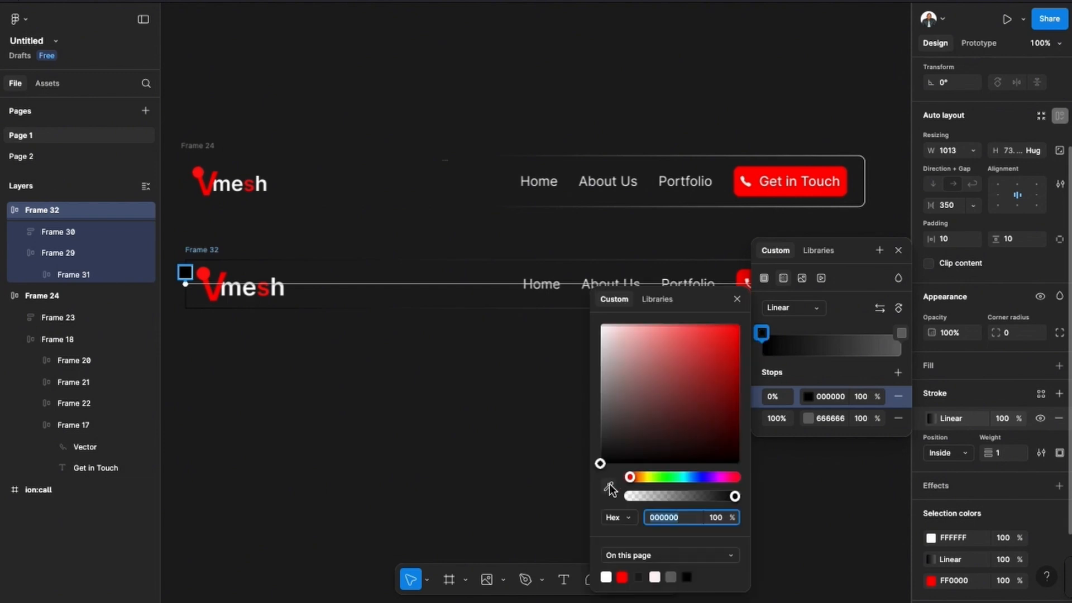
{"action": "left_click", "coordinate": [489, 453]}
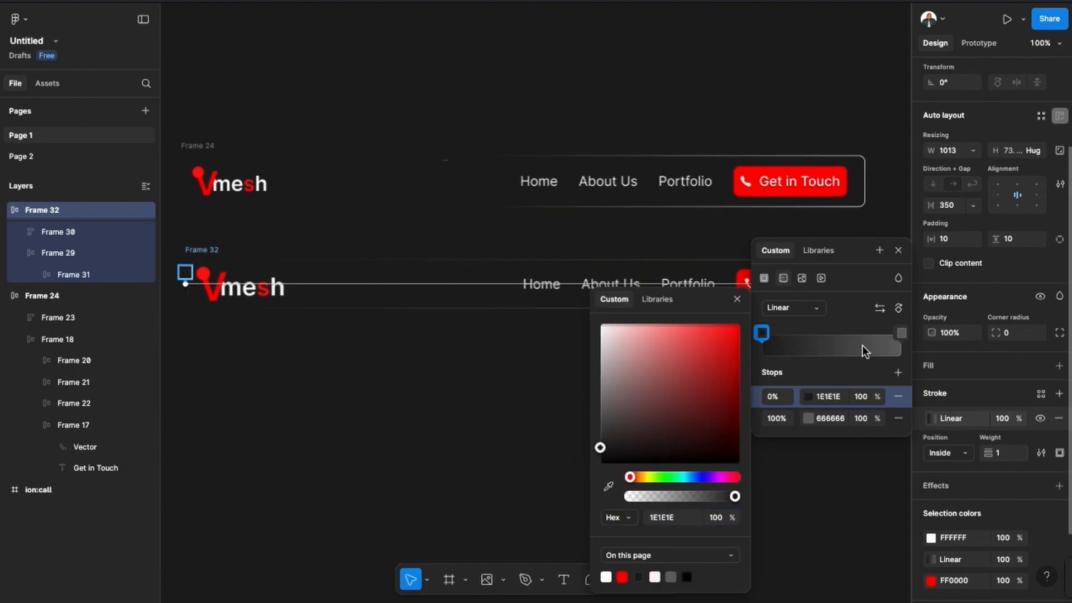
{"action": "left_click", "coordinate": [899, 334]}
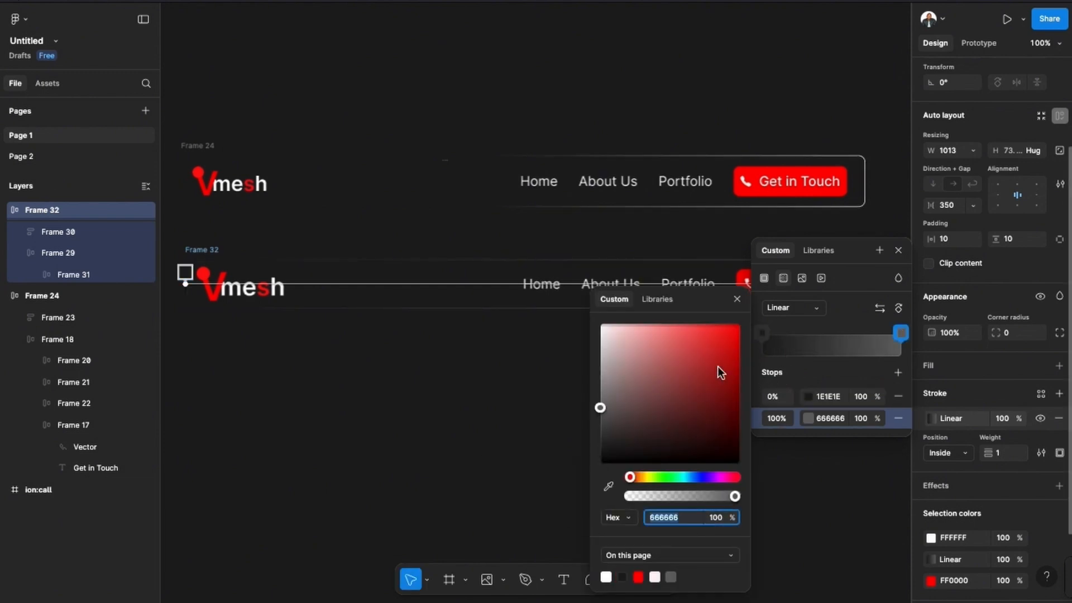
{"action": "left_click_drag", "start_coordinate": [608, 343], "coordinate": [598, 306]}
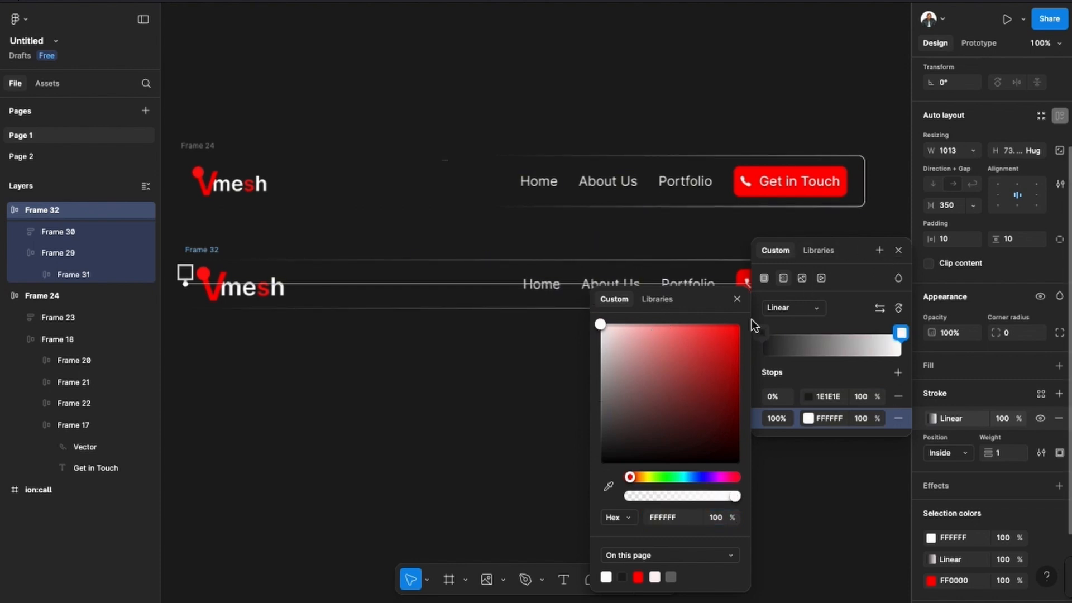
{"action": "left_click", "coordinate": [738, 299]}
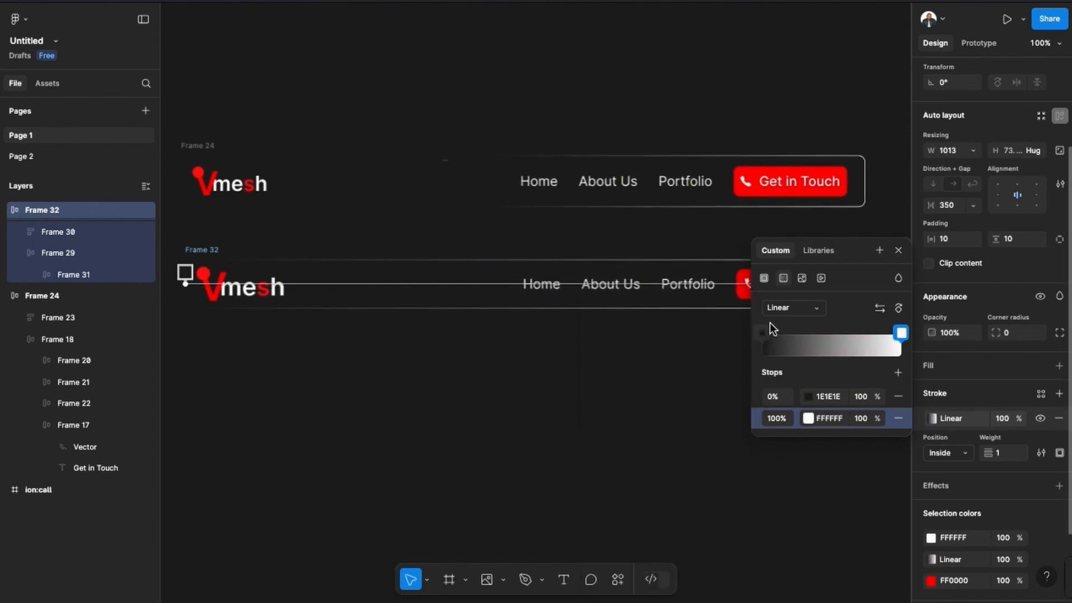
{"action": "left_click_drag", "start_coordinate": [765, 330], "coordinate": [829, 335]}
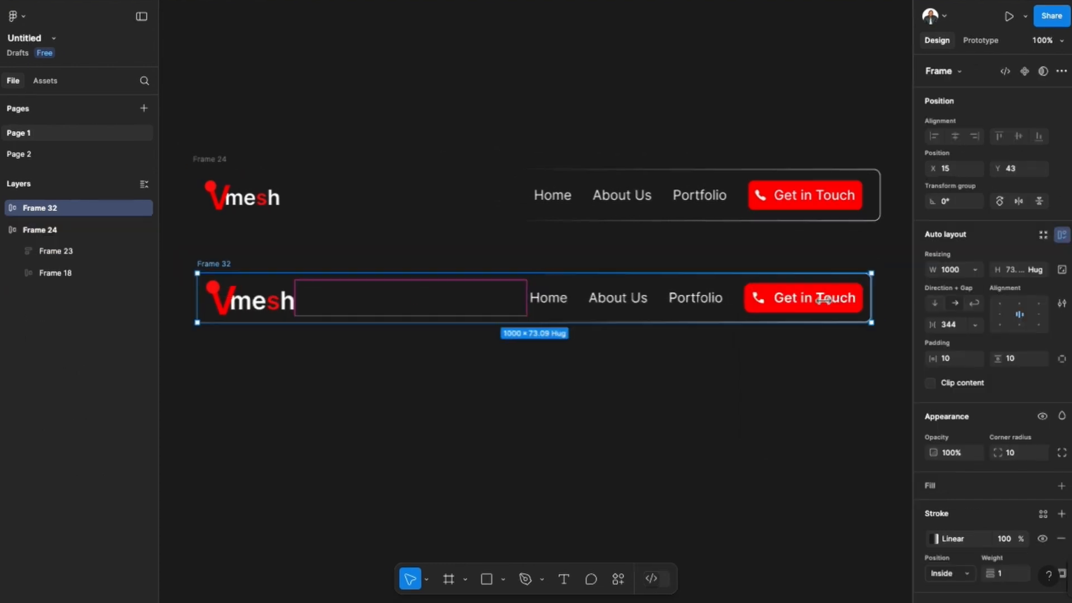
Resize the new navbar frame to a width of 1013 and set its auto layout gap to Auto.
{"action": "left_click_drag", "start_coordinate": [823, 300], "coordinate": [884, 395]}
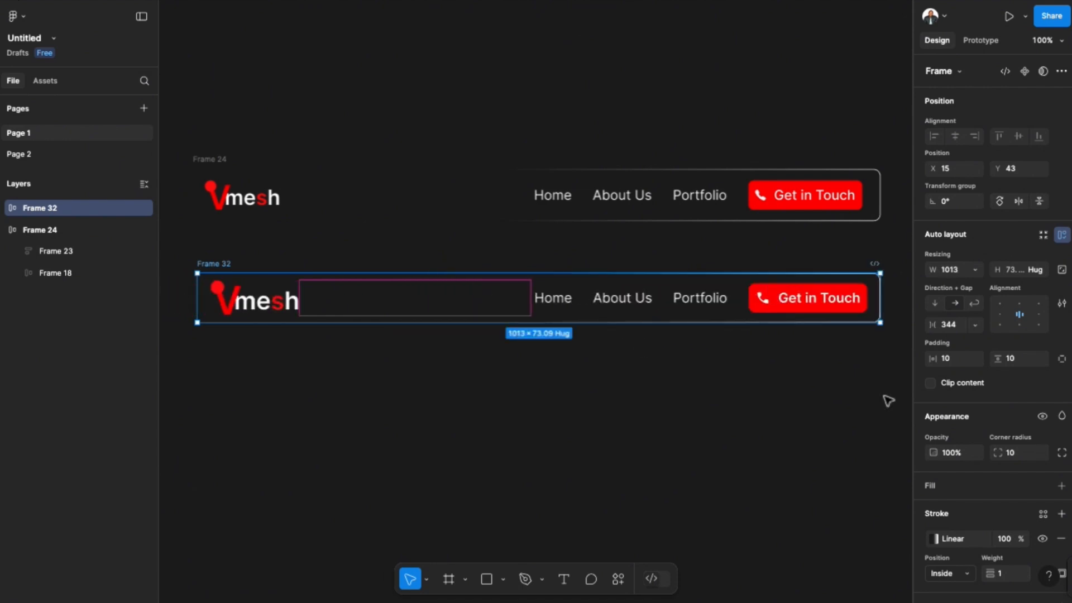
{"action": "left_click", "coordinate": [979, 330]}
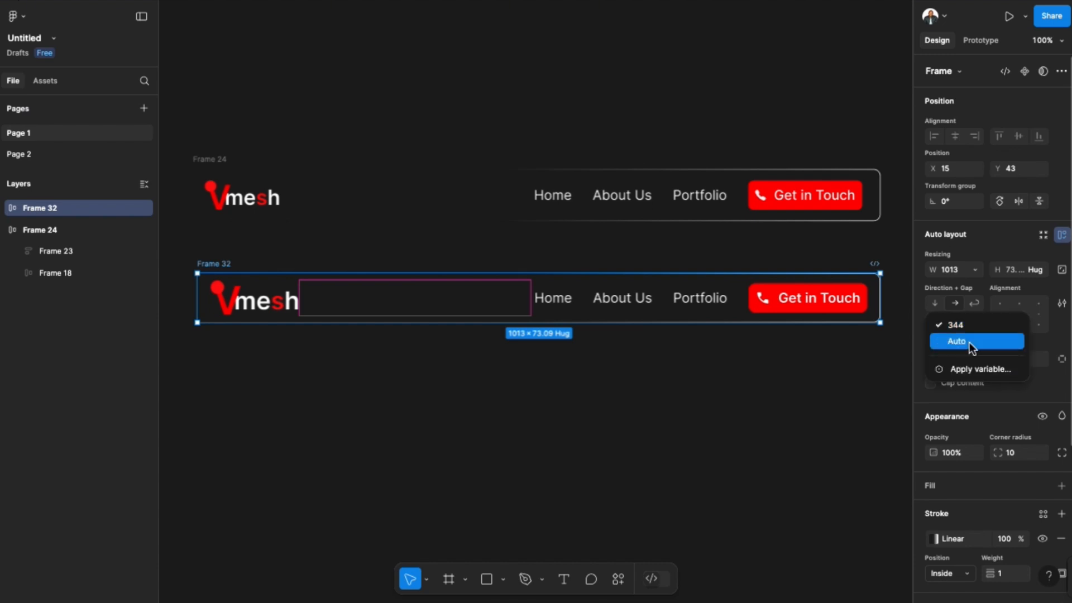
{"action": "left_click", "coordinate": [969, 341]}
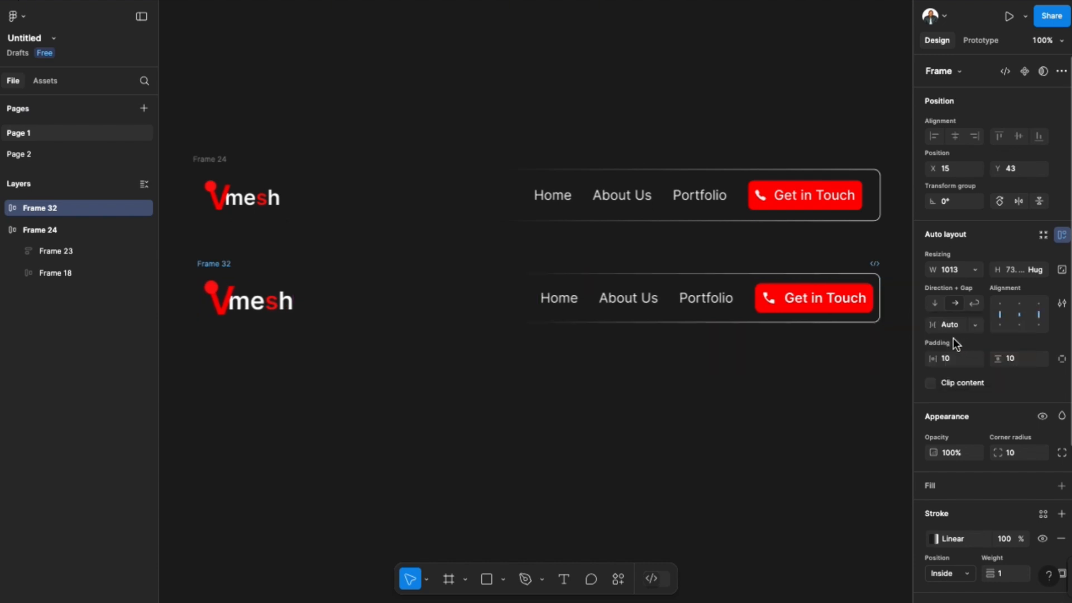
{"action": "mouse_move", "coordinate": [879, 289]}
{"action": "left_mouse_down"}
{"action": "mouse_move", "coordinate": [657, 302]}
{"action": "mouse_move", "coordinate": [651, 311]}
{"action": "mouse_move", "coordinate": [881, 298]}
{"action": "left_mouse_up"}
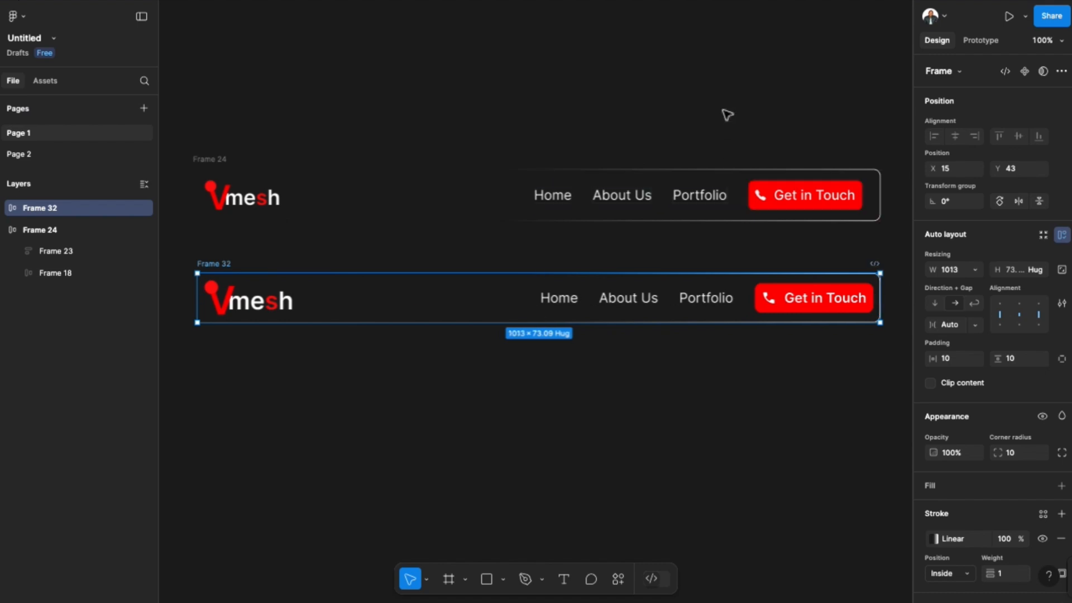